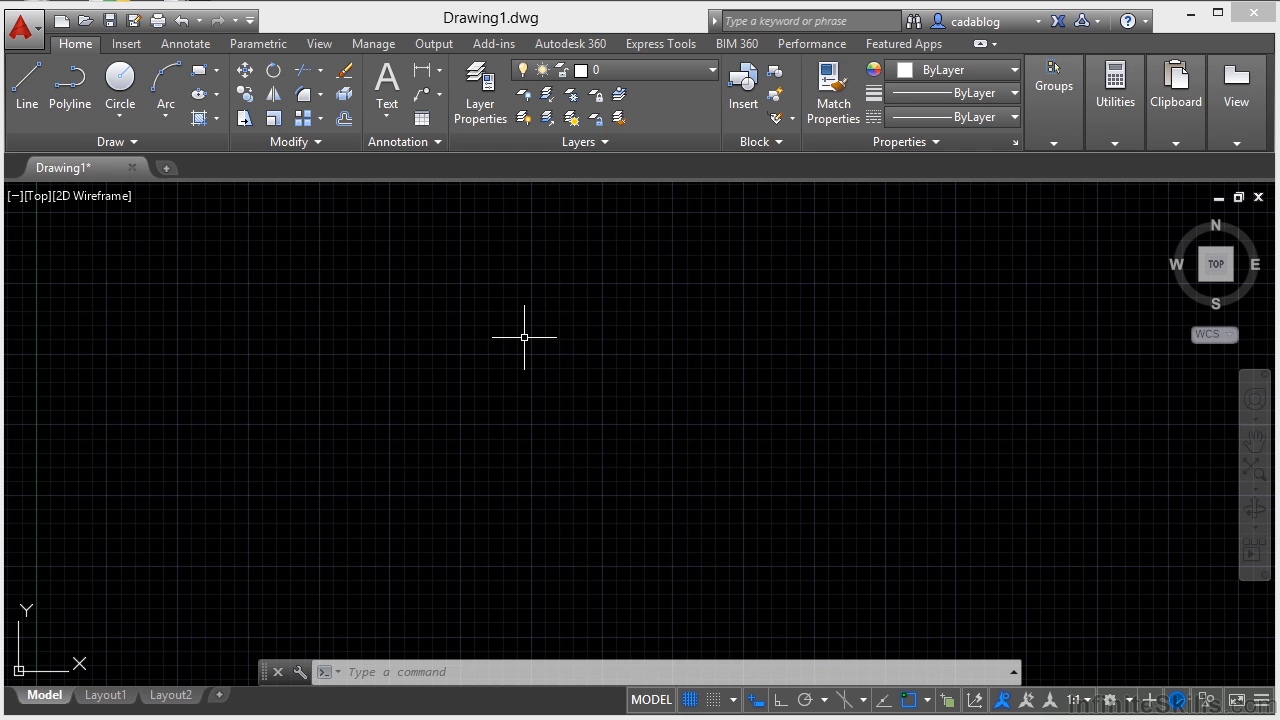
Step: Display the shortcut menu in the empty drawing area, dismiss it and make an empty crossing selection
right_click(524, 338)
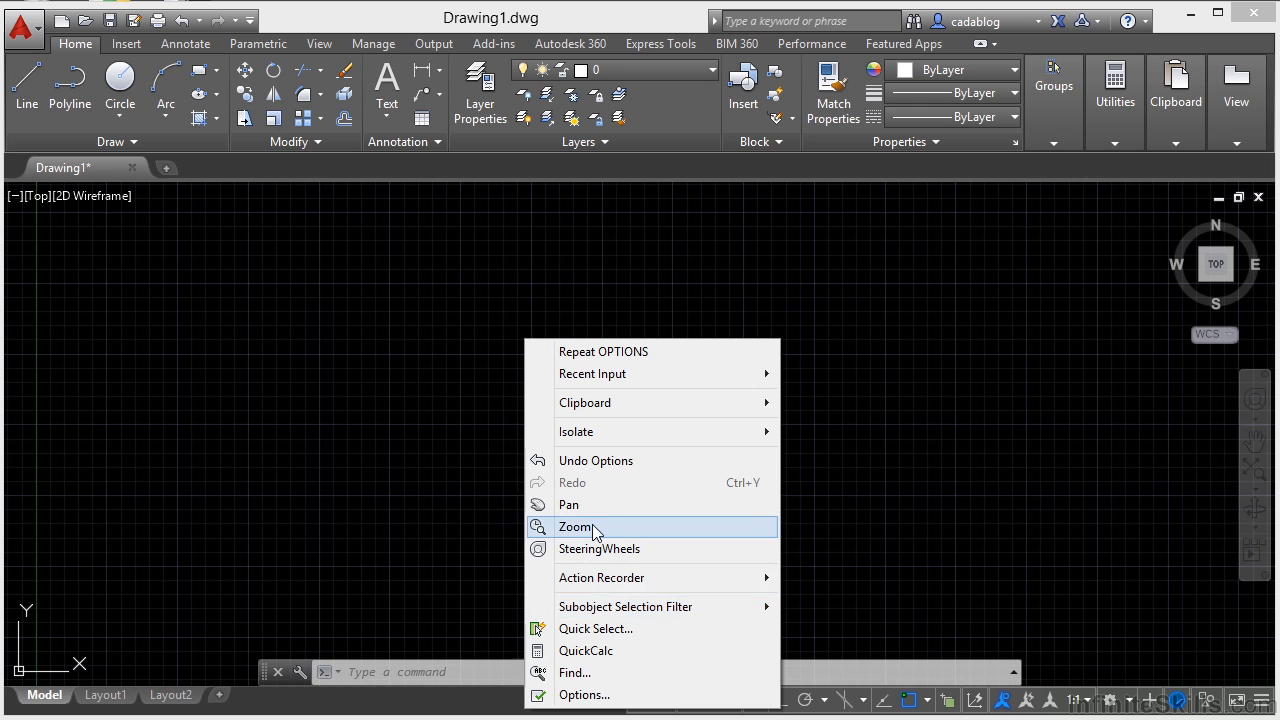
left_click(423, 434)
left_click(420, 432)
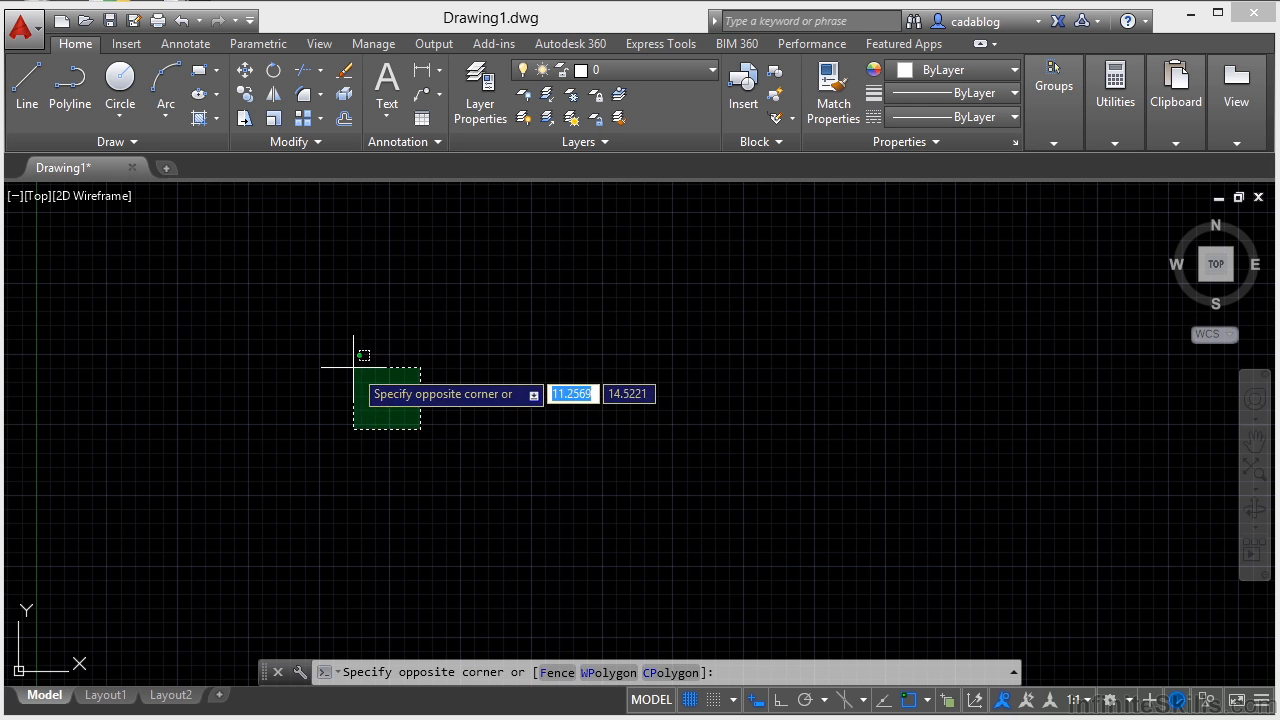
left_click(300, 320)
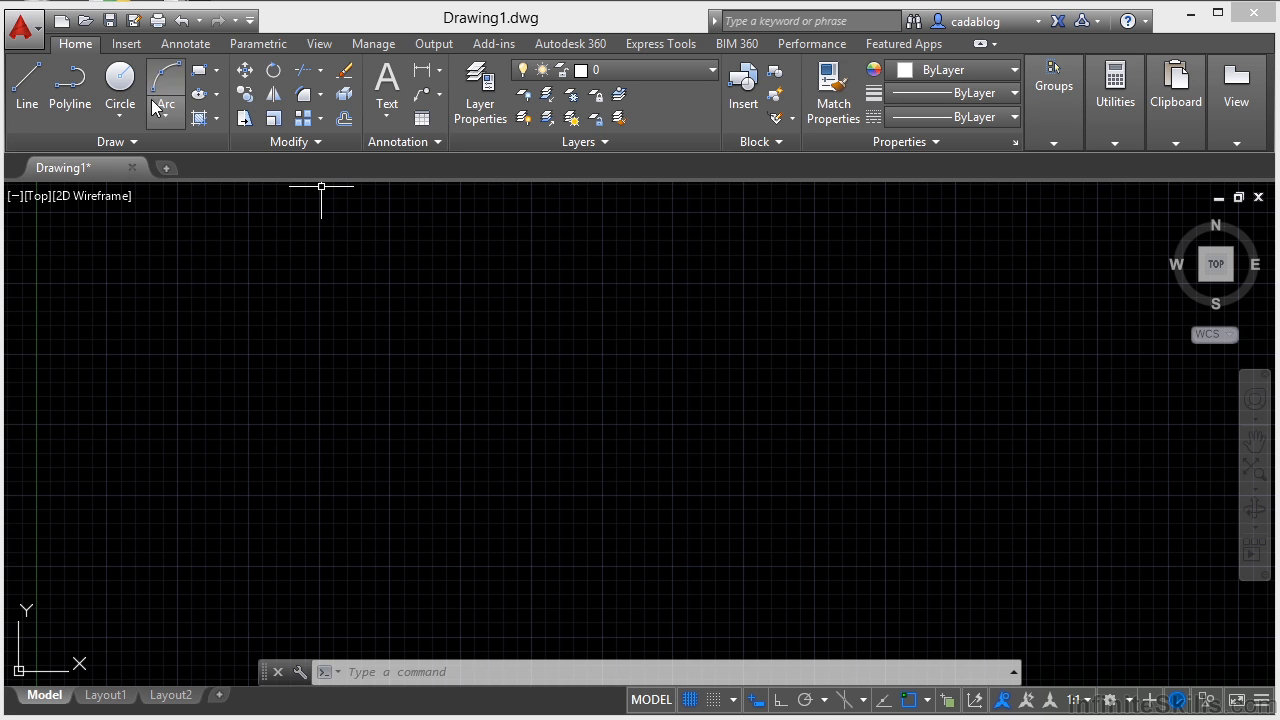
Step: Turn on time-sensitive right-click in the user preferences of the program options and apply the change
left_click(22, 29)
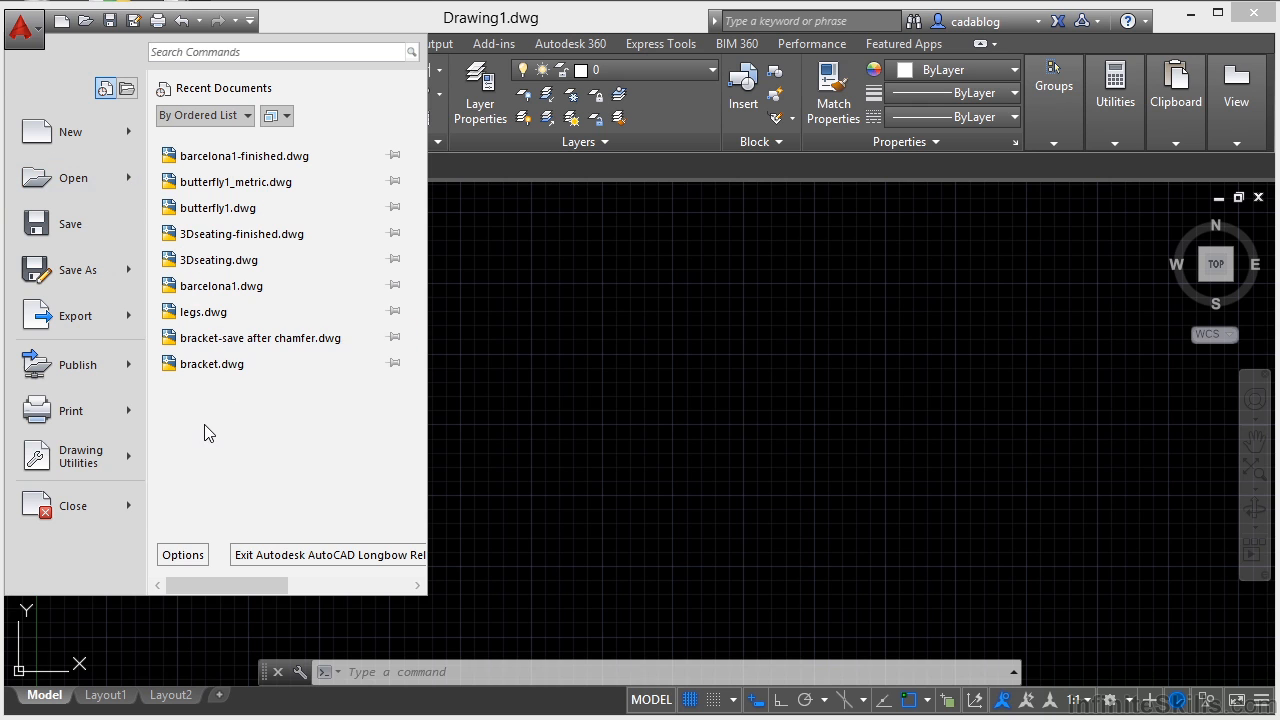
left_click(183, 555)
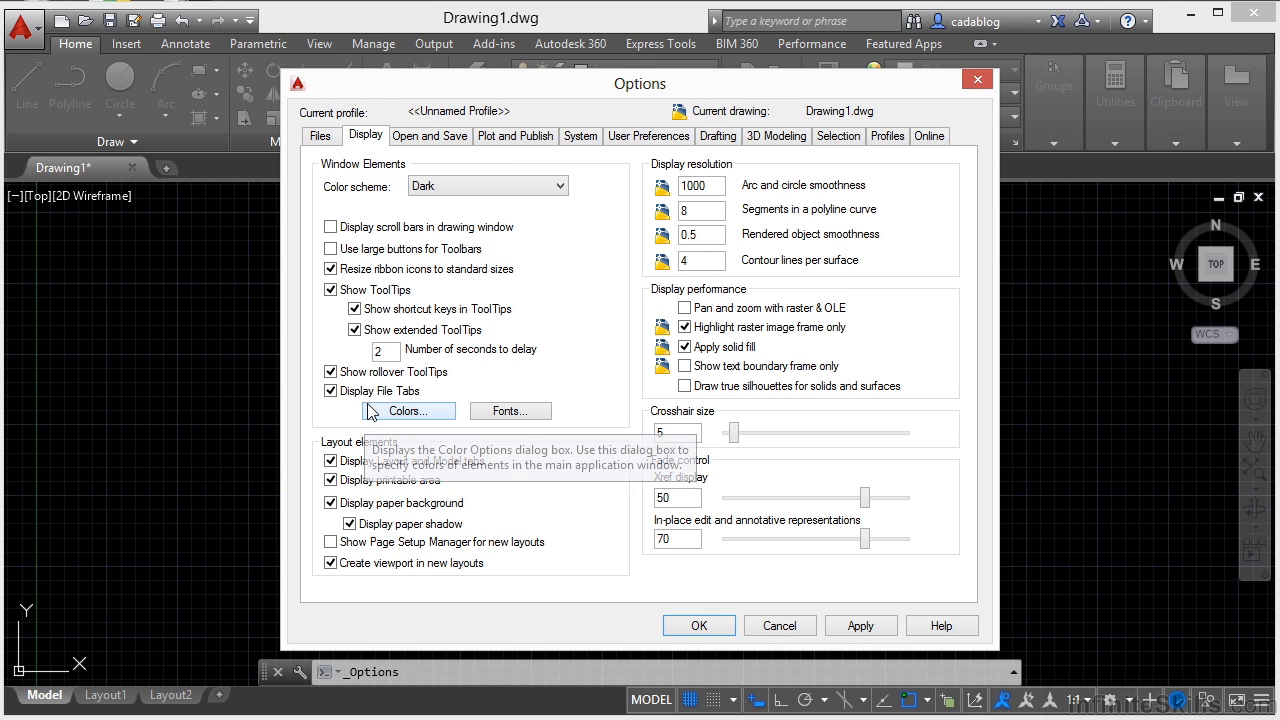
left_click(415, 140)
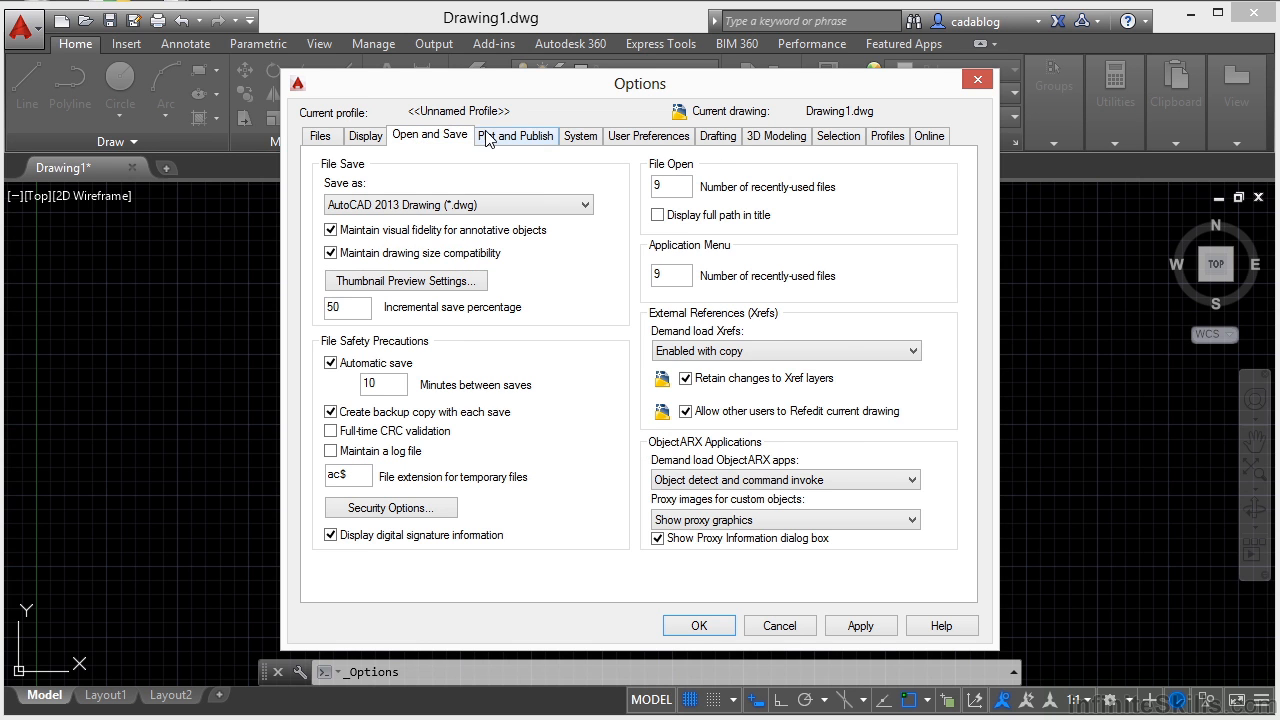
left_click(500, 138)
left_click(578, 140)
left_click(626, 140)
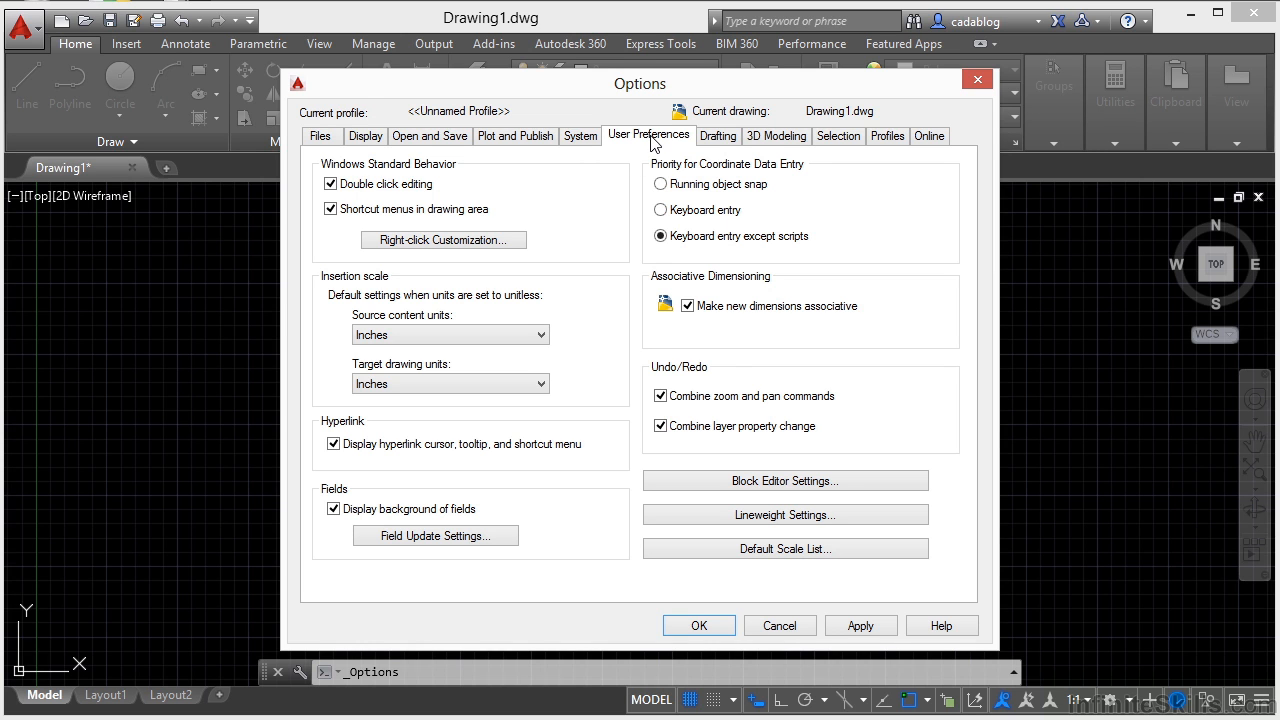
left_click(436, 242)
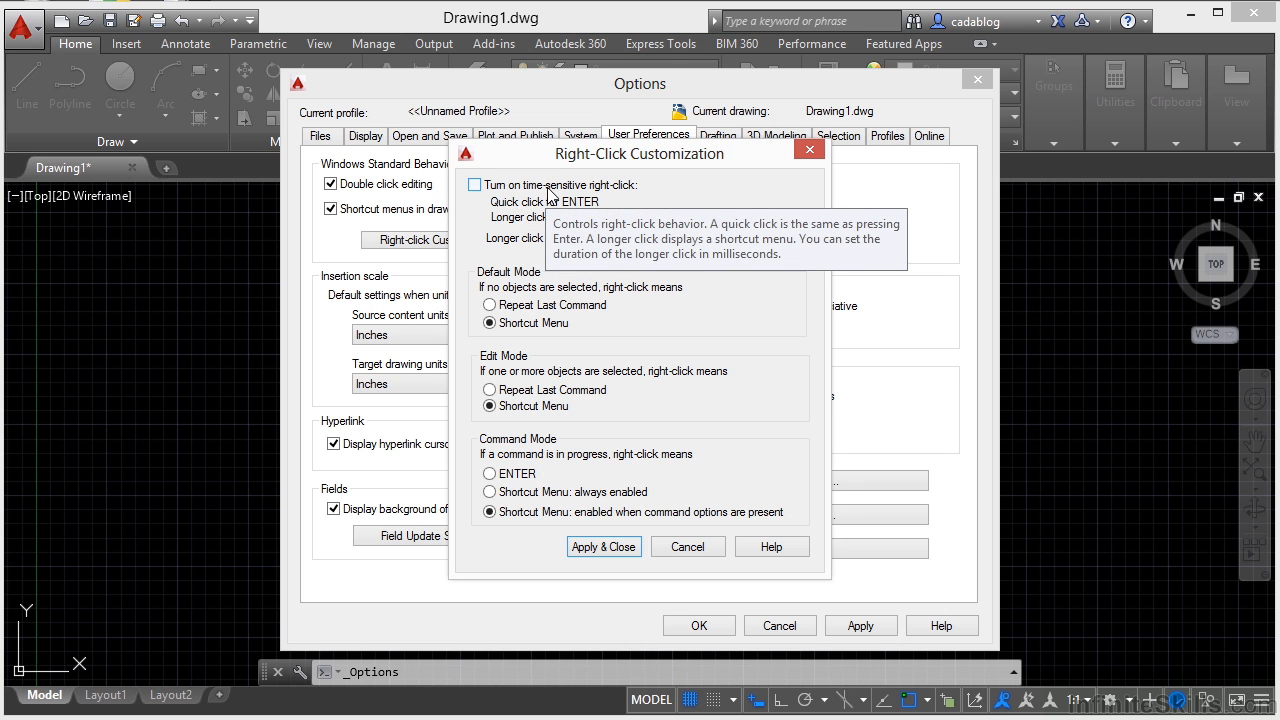
left_click(475, 185)
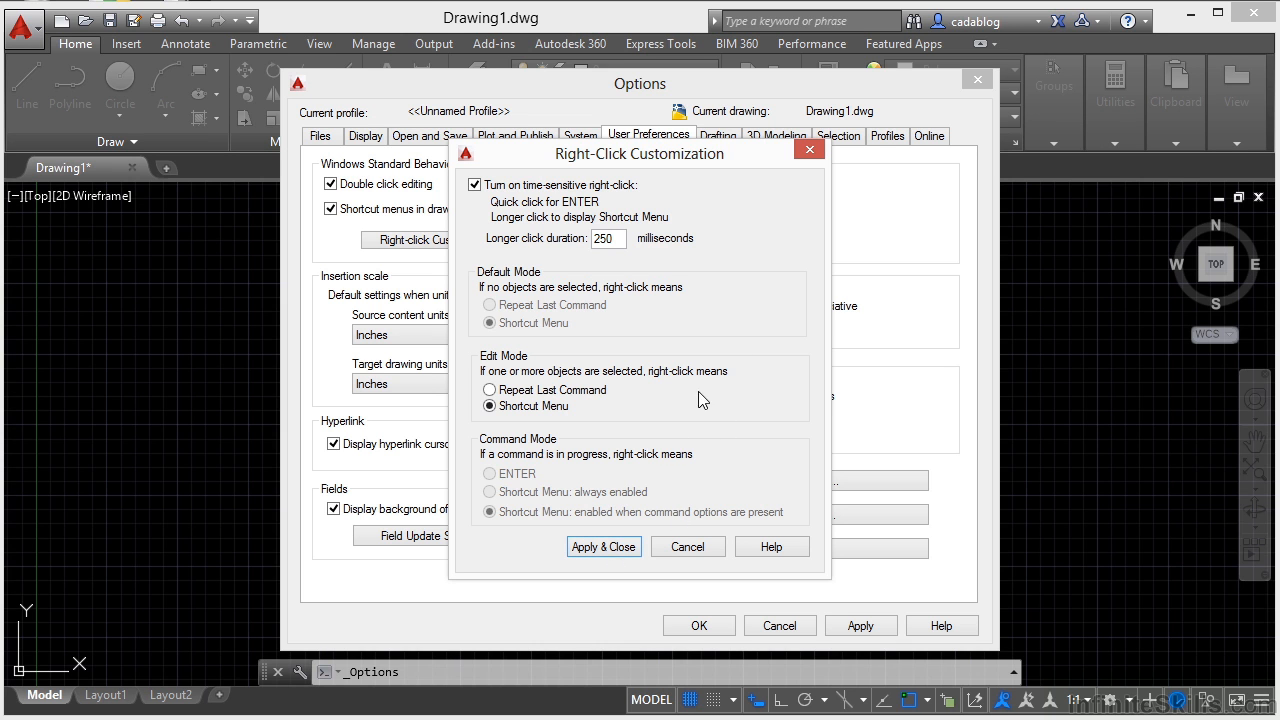
left_click(612, 547)
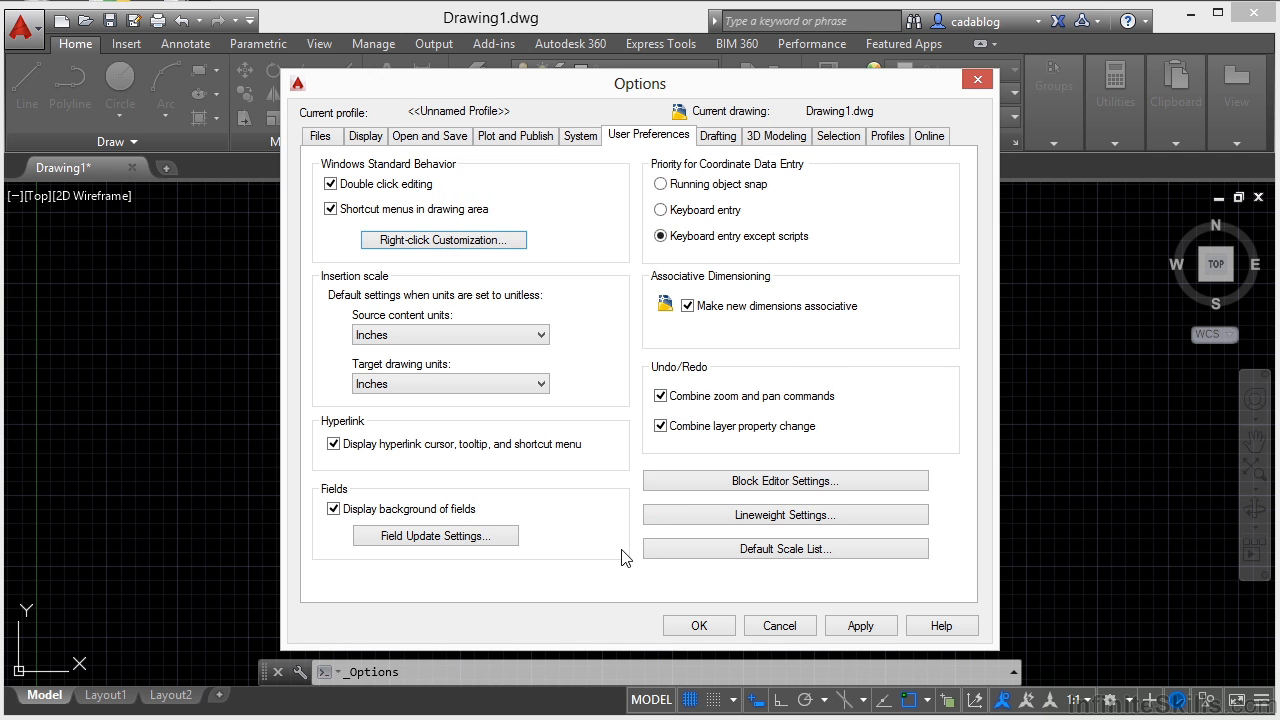
left_click(701, 626)
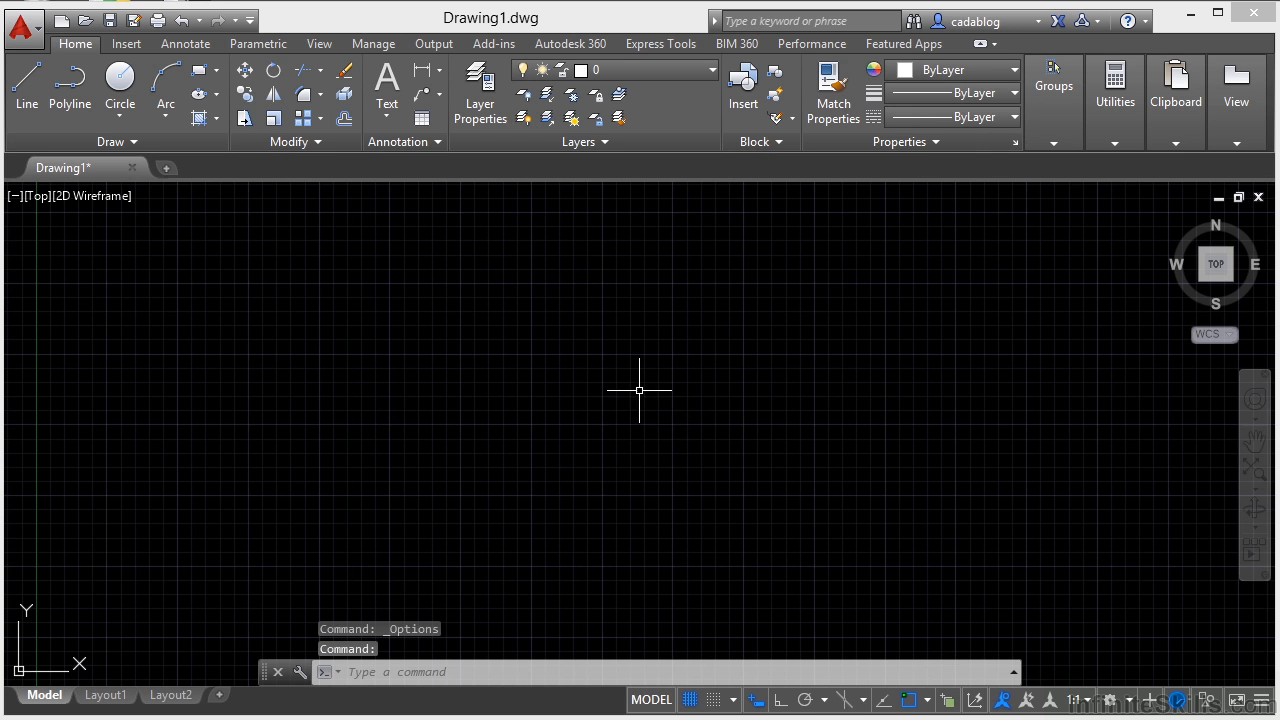
Step: Test time-sensitive right-click by repeating and cancelling the Options command, and by displaying and dismissing the shortcut menu
key("Return")
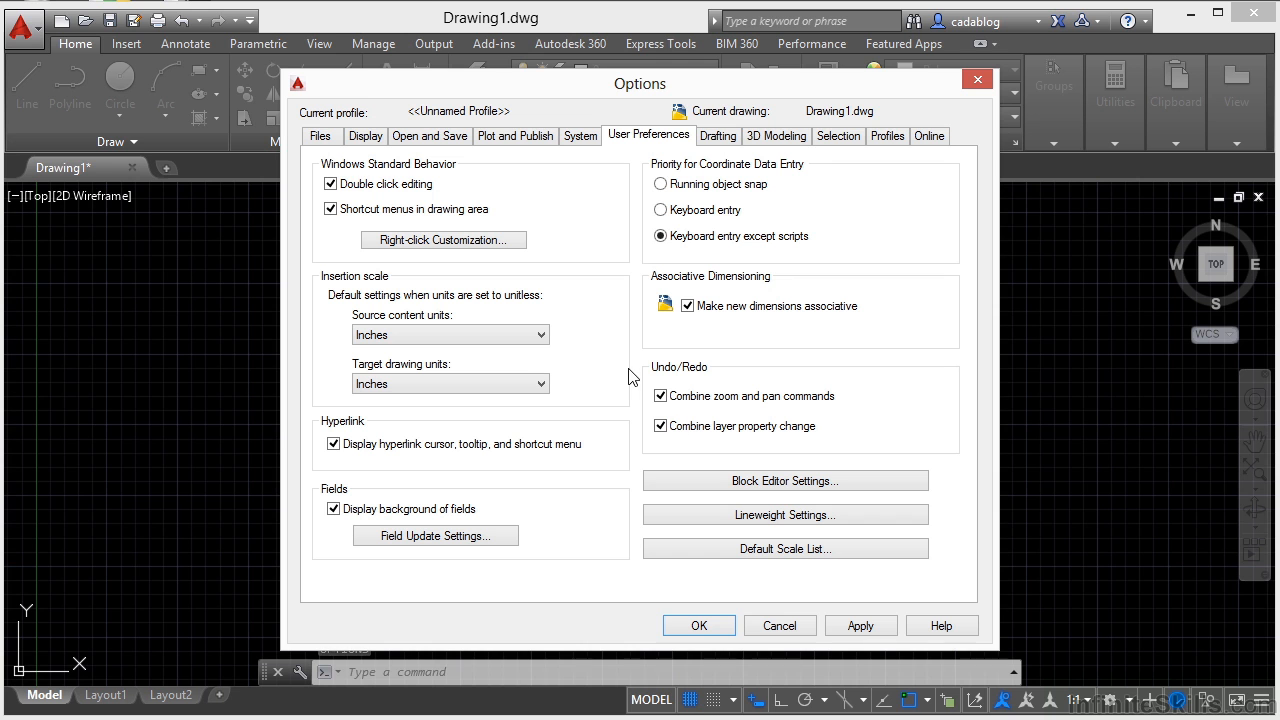
left_click(784, 623)
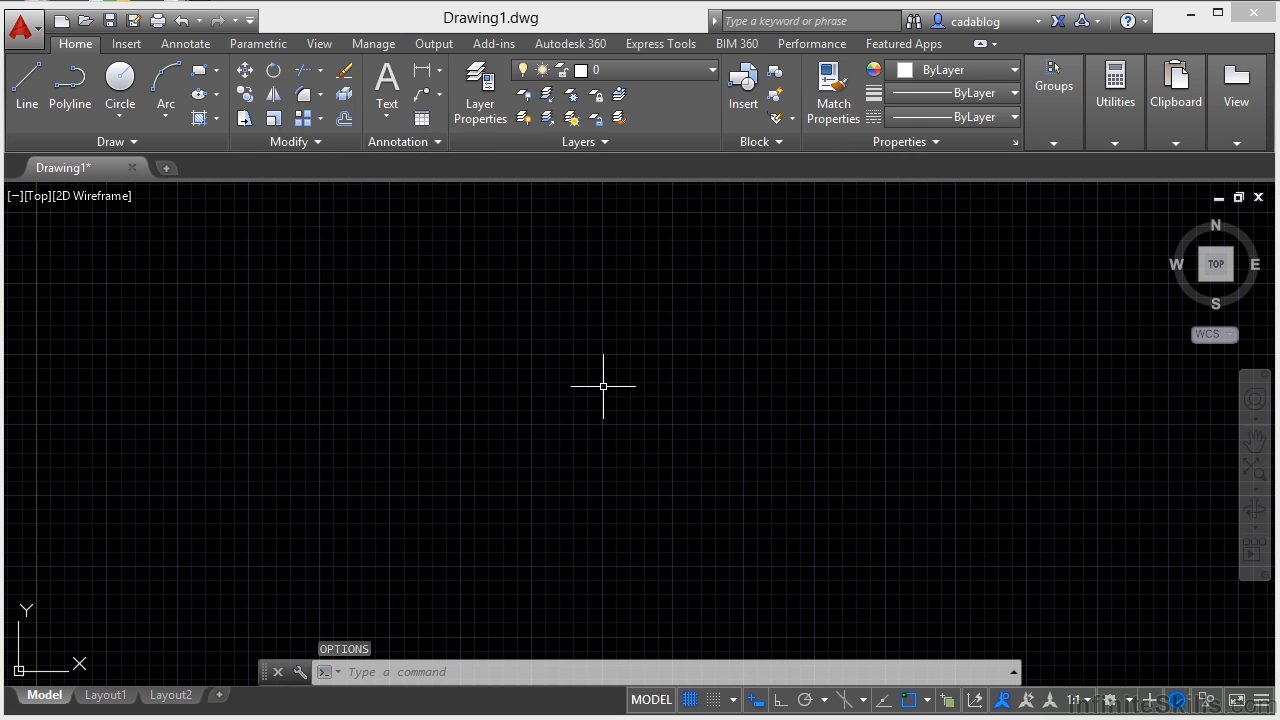
right_click(593, 355)
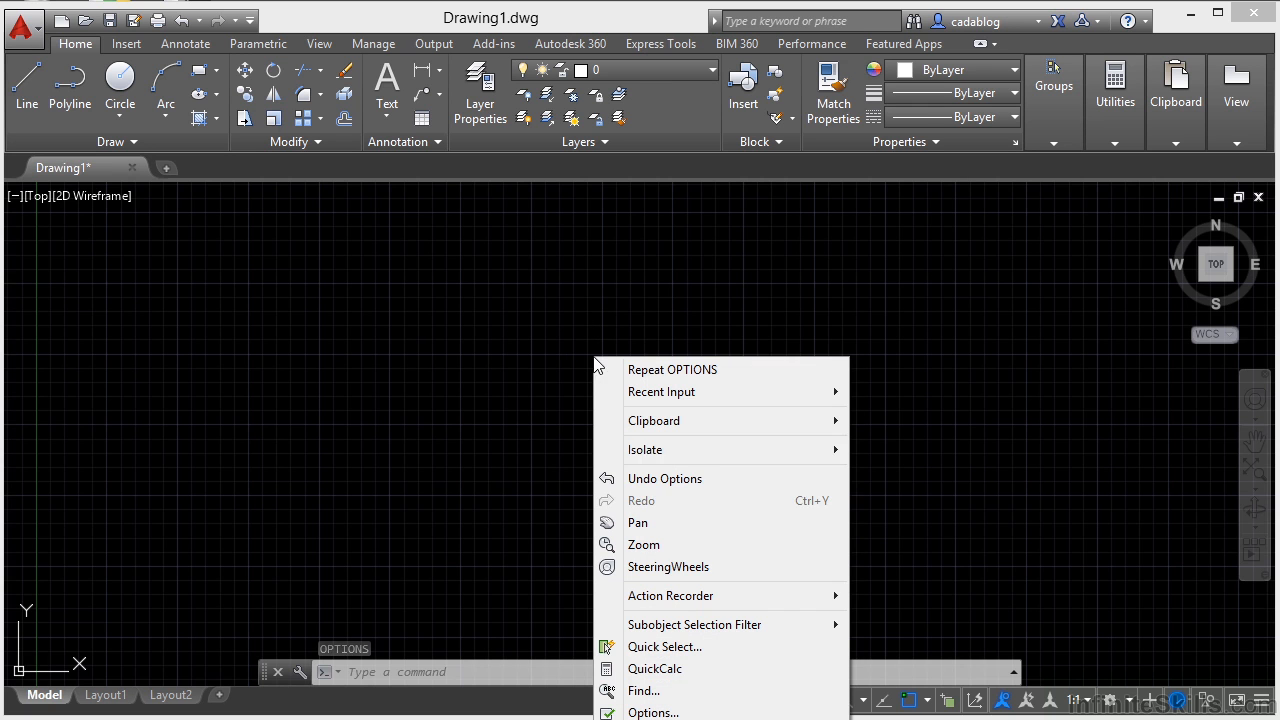
left_click(529, 449)
key("Escape")
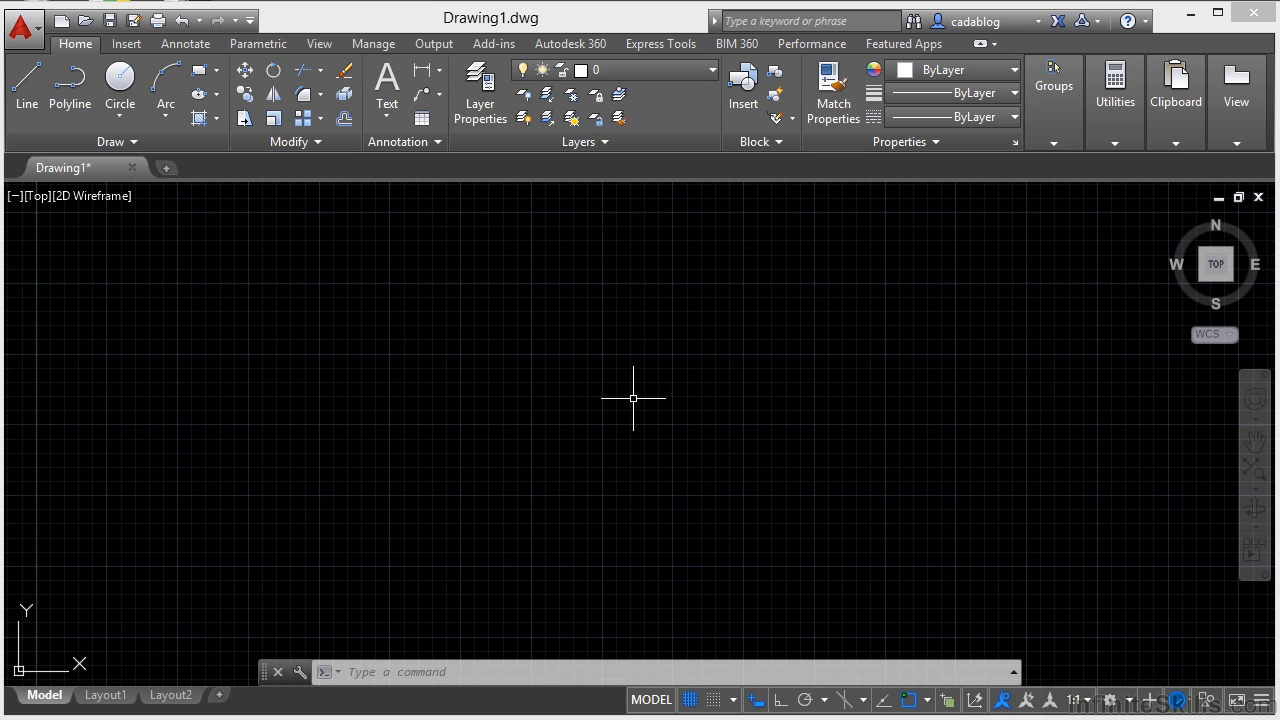
Step: Zoom in and out of the empty drawing, pan the view and zoom to the extents
scroll(627, 395, "down", 2)
scroll(627, 395, "up", 2)
scroll(627, 395, "down", 1)
scroll(627, 395, "up", 2)
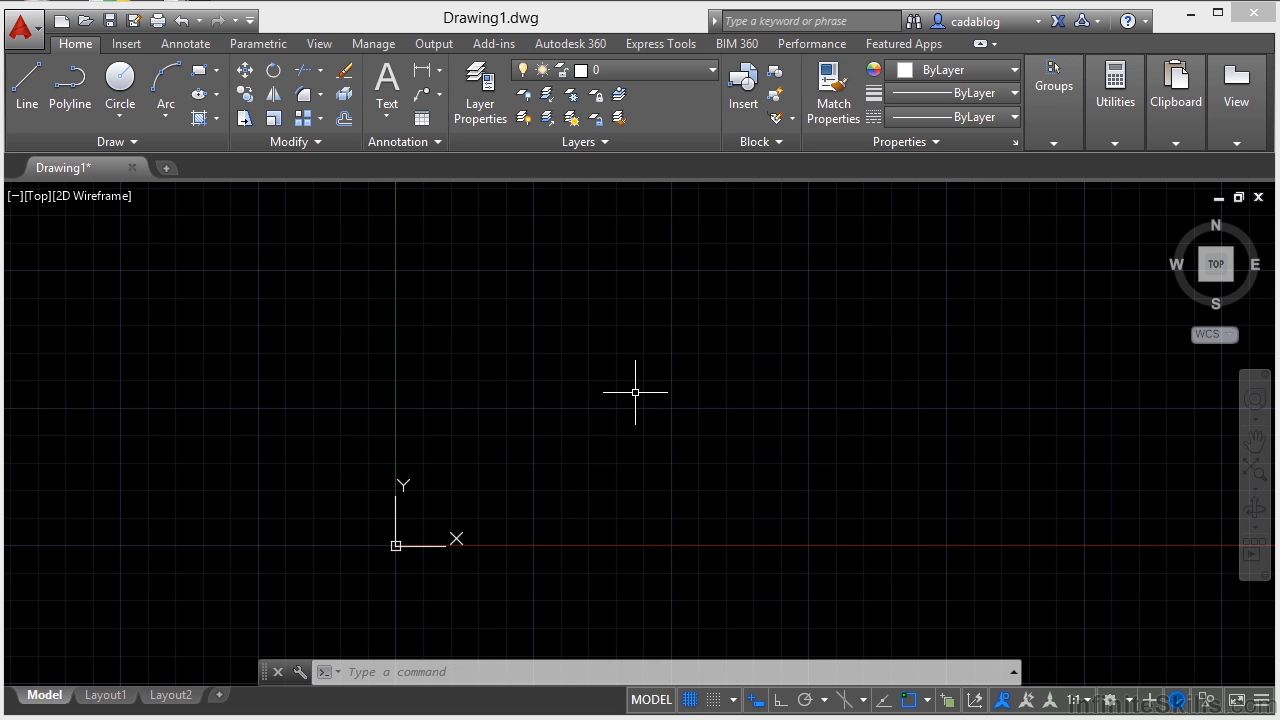
mouse_move(649, 396)
middle_mouse_down()
mouse_move(460, 394)
mouse_move(629, 403)
mouse_move(590, 401)
mouse_move(711, 291)
mouse_move(703, 394)
mouse_move(606, 446)
mouse_move(590, 386)
mouse_move(547, 399)
middle_mouse_up()
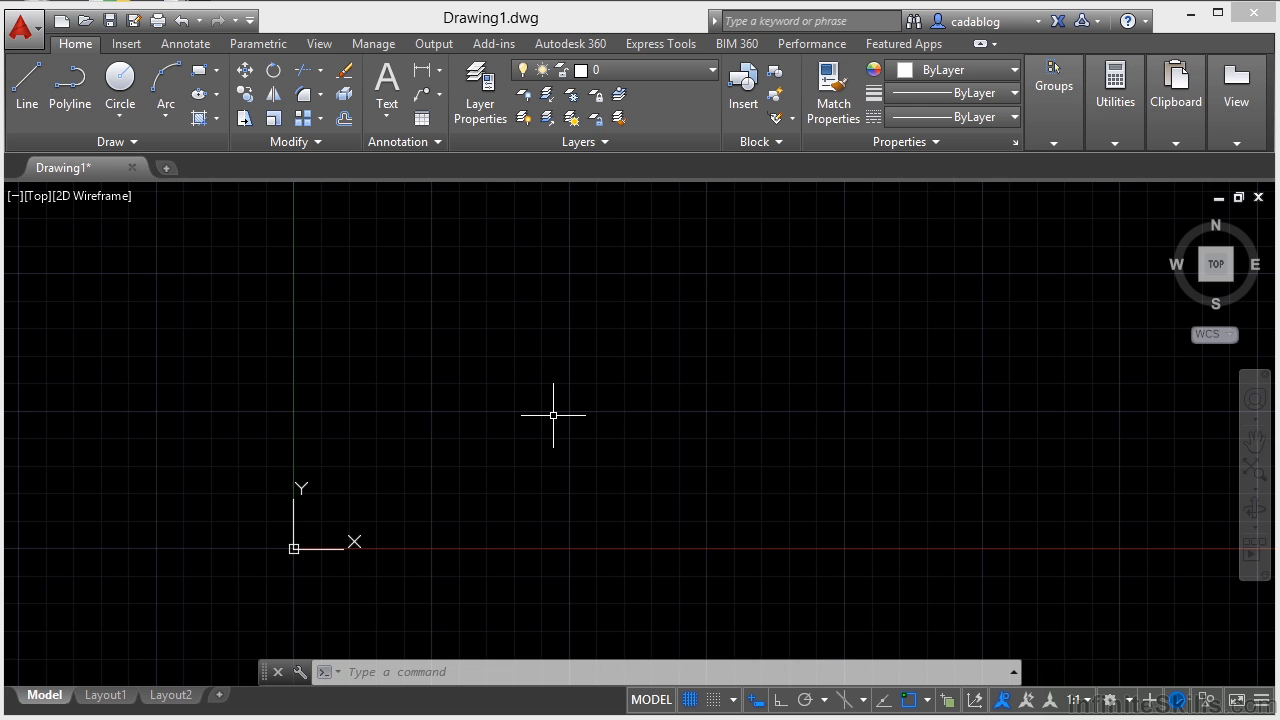
middle_click(599, 410)
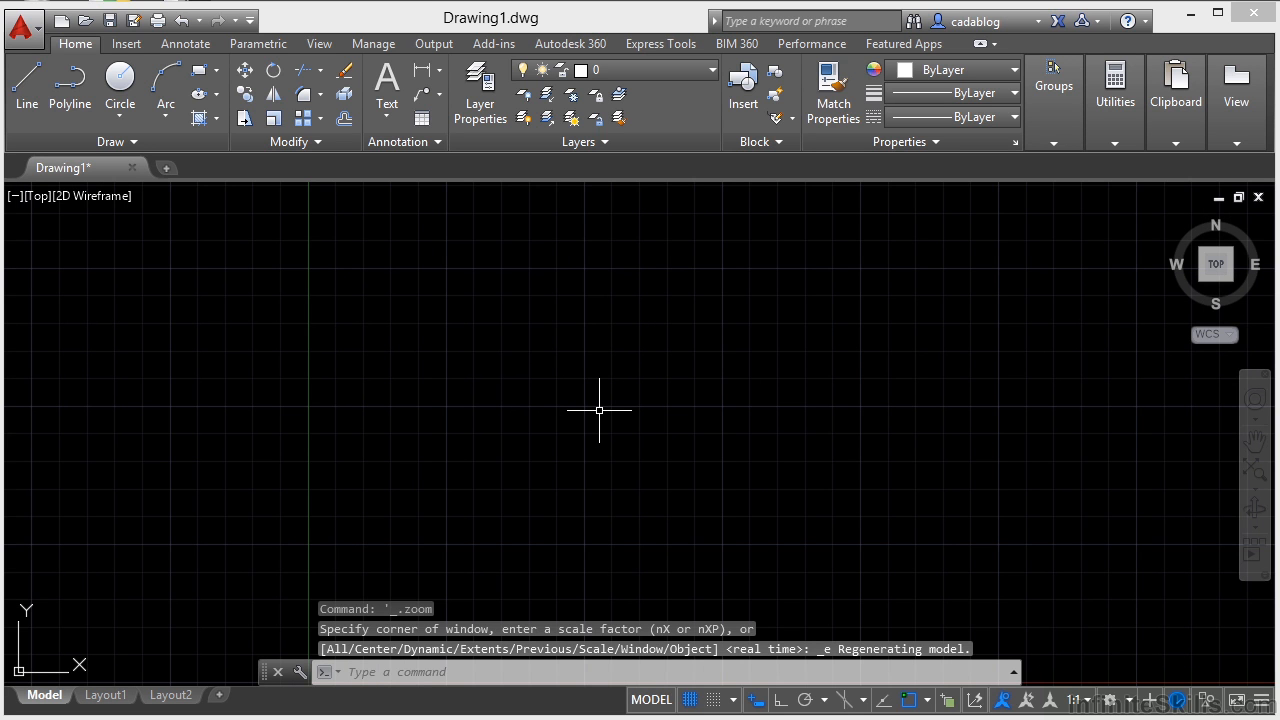
Step: Draw a small rectangle by two corner points in the empty drawing area
type("rec")
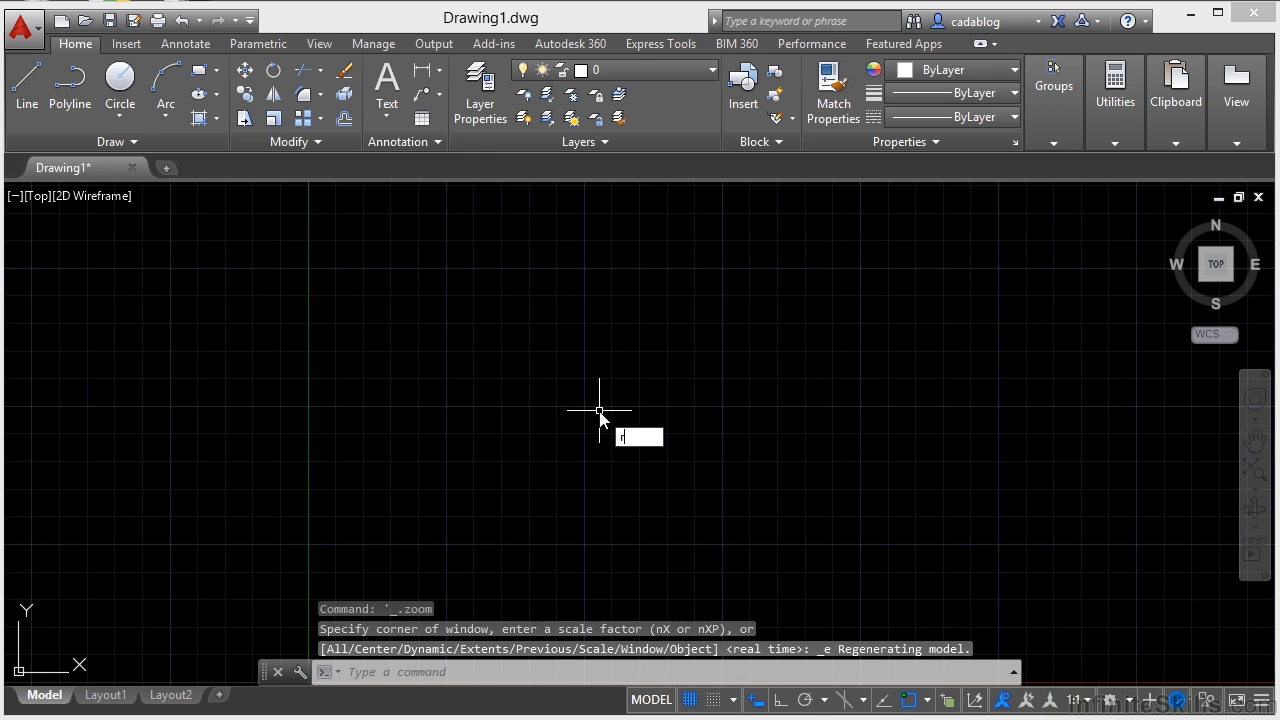
key("Return")
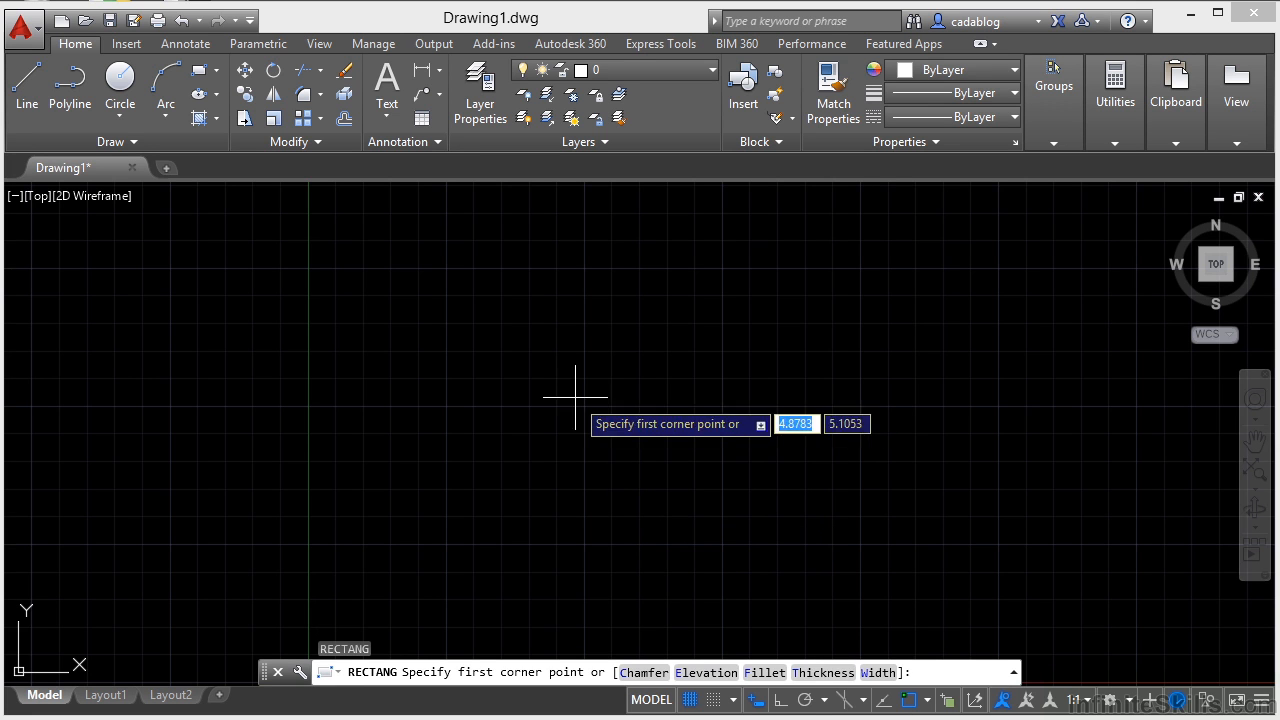
left_click(460, 378)
left_click(422, 347)
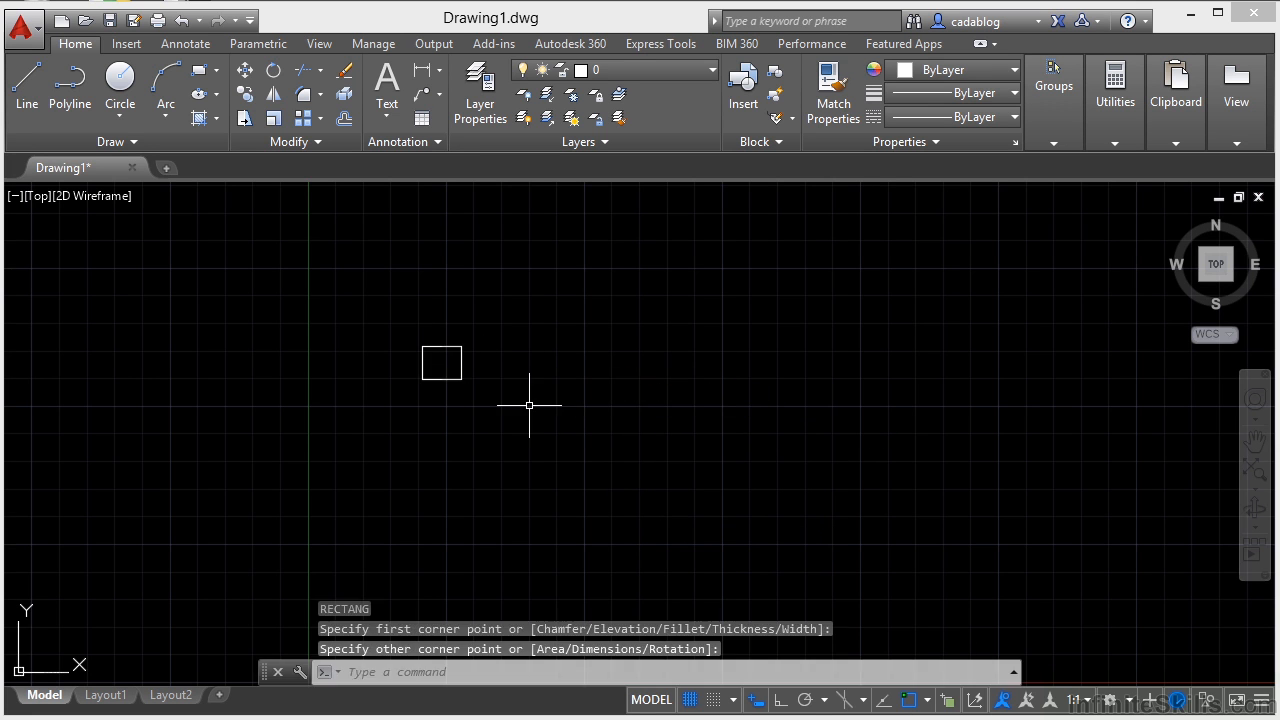
Step: Practise view navigation around the rectangle by zooming in and out, panning and repeatedly zooming to the drawing extents
scroll(442, 364, "up", 6)
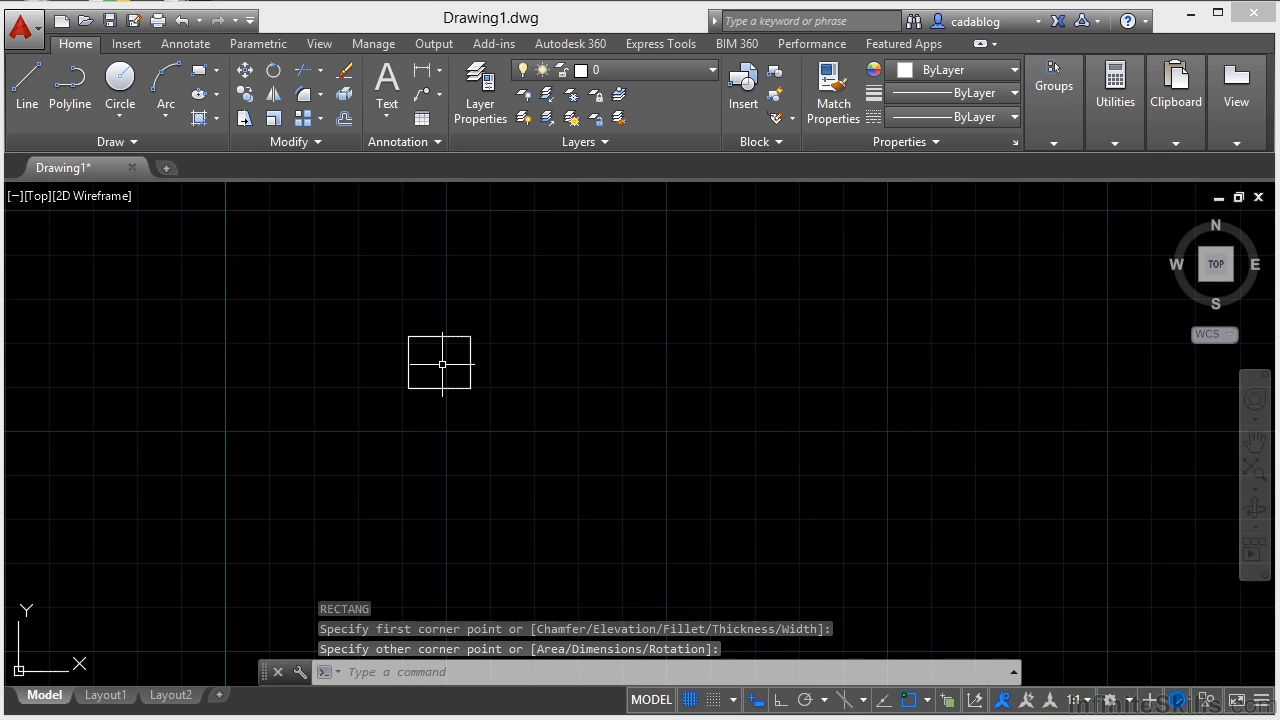
scroll(442, 364, "down", 6)
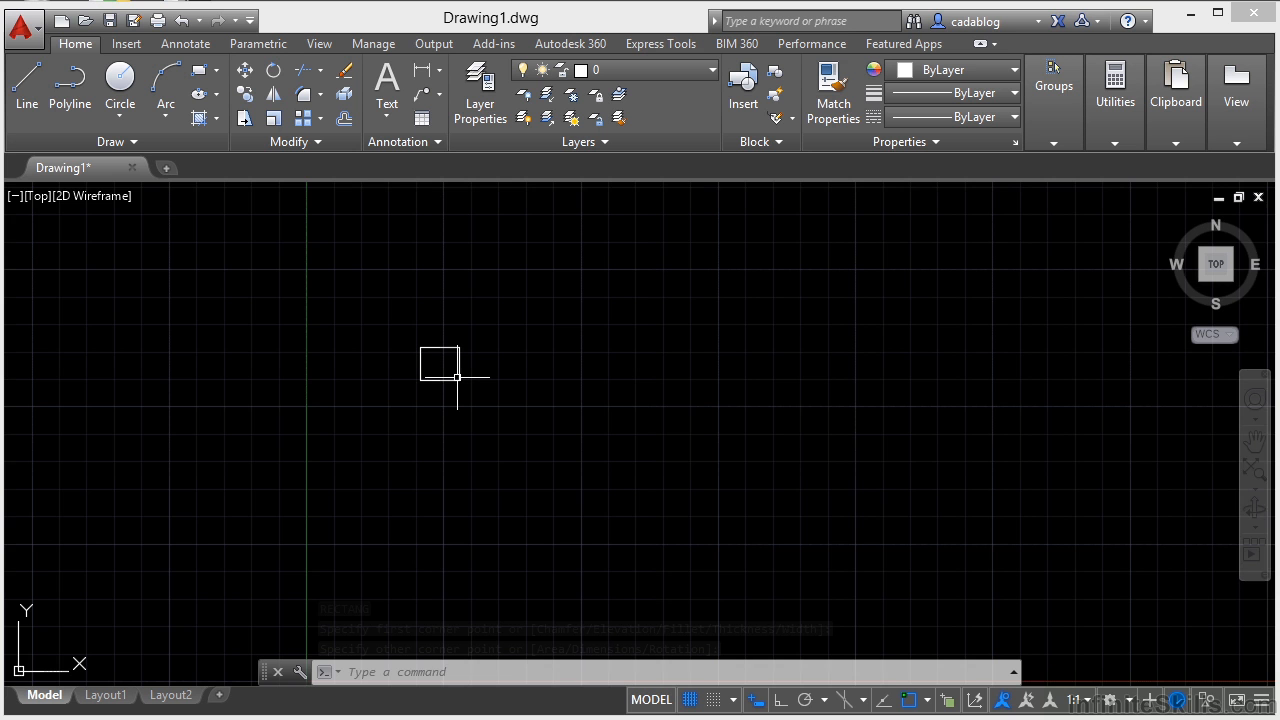
mouse_move(534, 409)
middle_mouse_down()
mouse_move(397, 403)
mouse_move(755, 425)
mouse_move(431, 417)
mouse_move(575, 420)
middle_mouse_up()
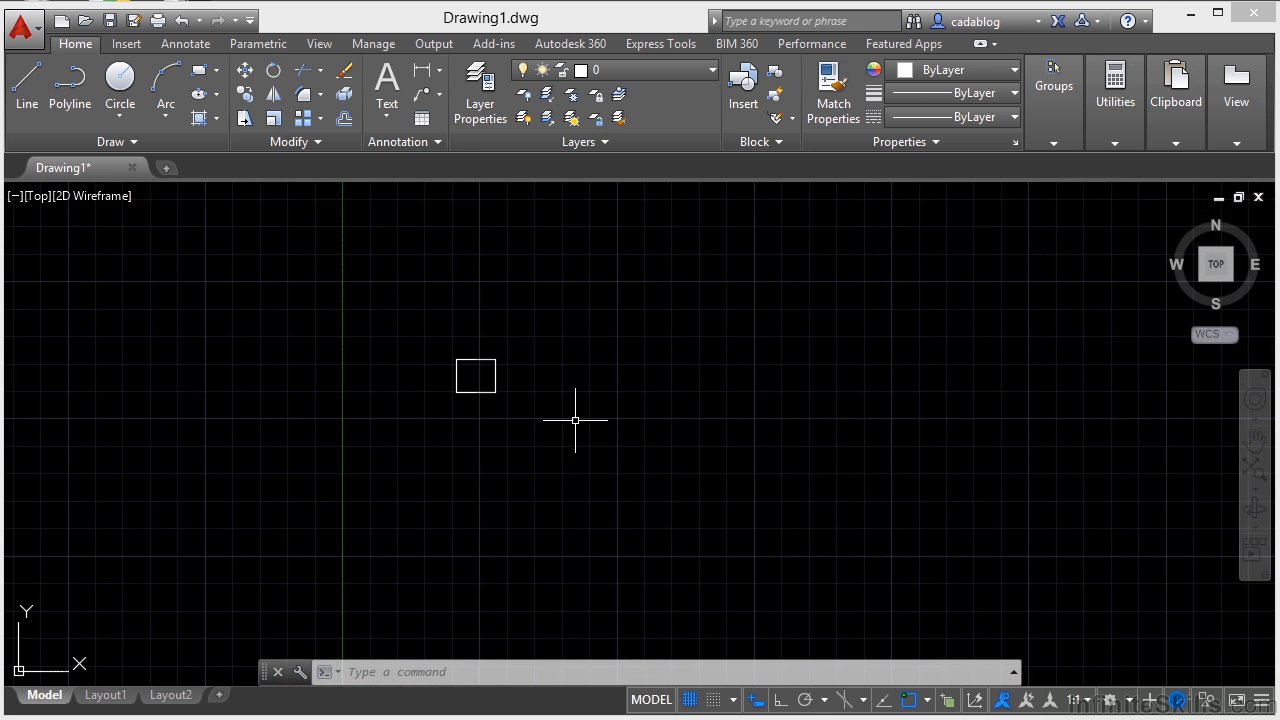
middle_click(599, 422)
middle_click(599, 422)
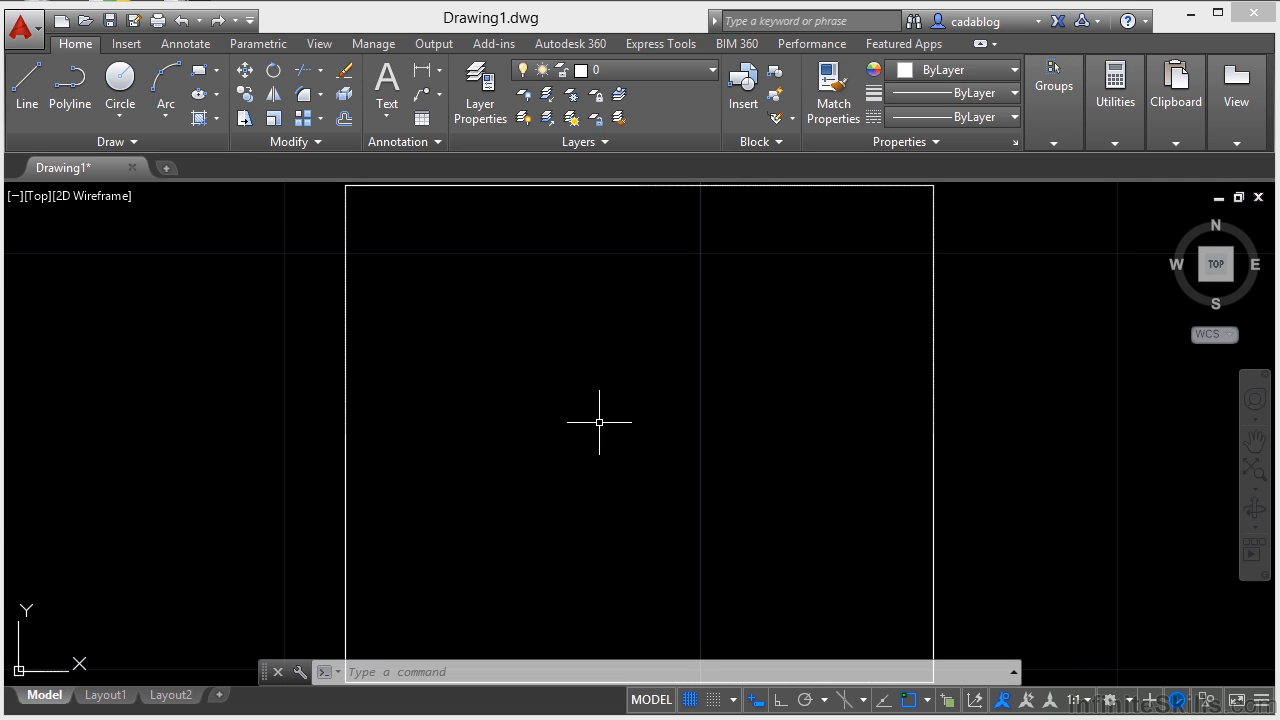
scroll(605, 421, "down", 8)
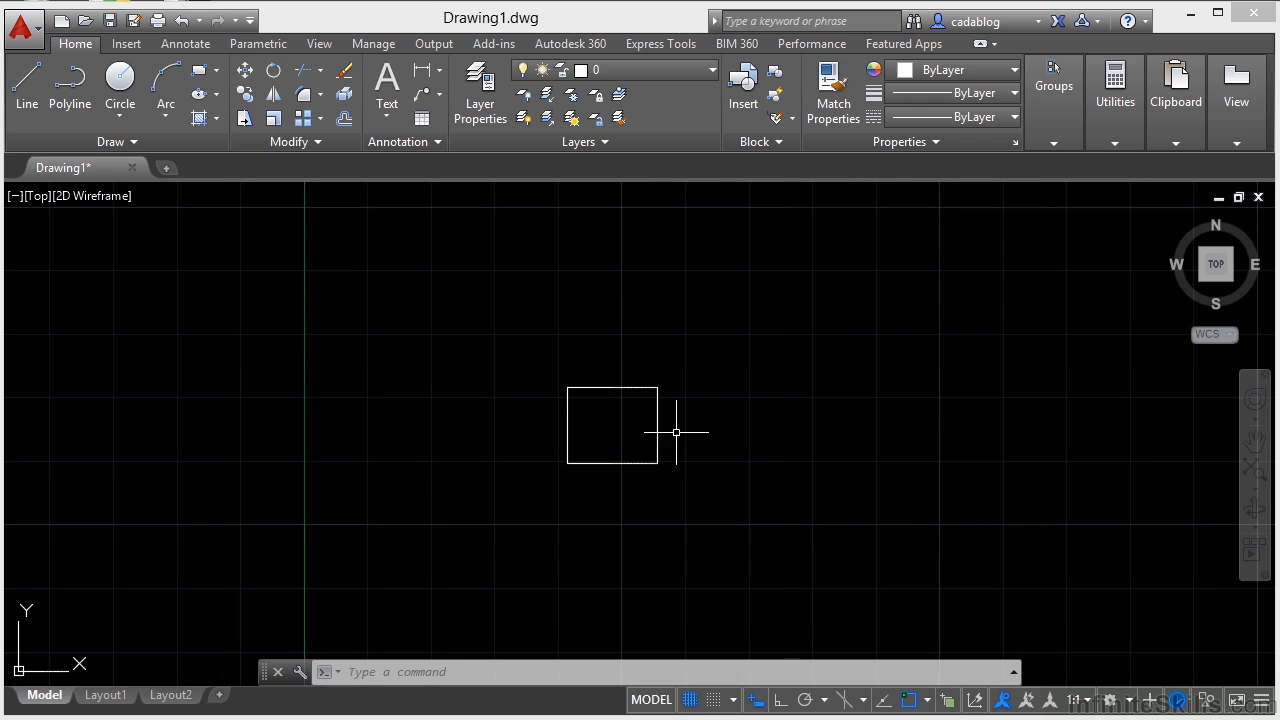
middle_click(752, 440)
middle_click(752, 440)
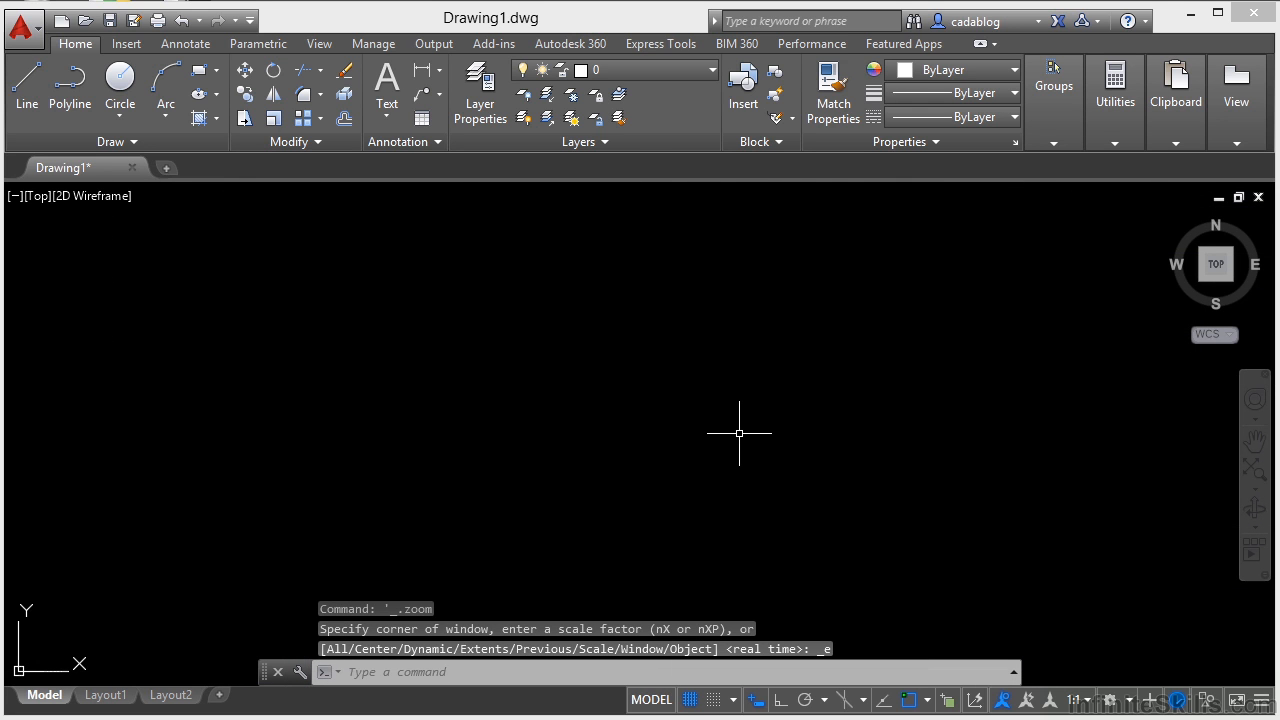
scroll(739, 433, "down", 1)
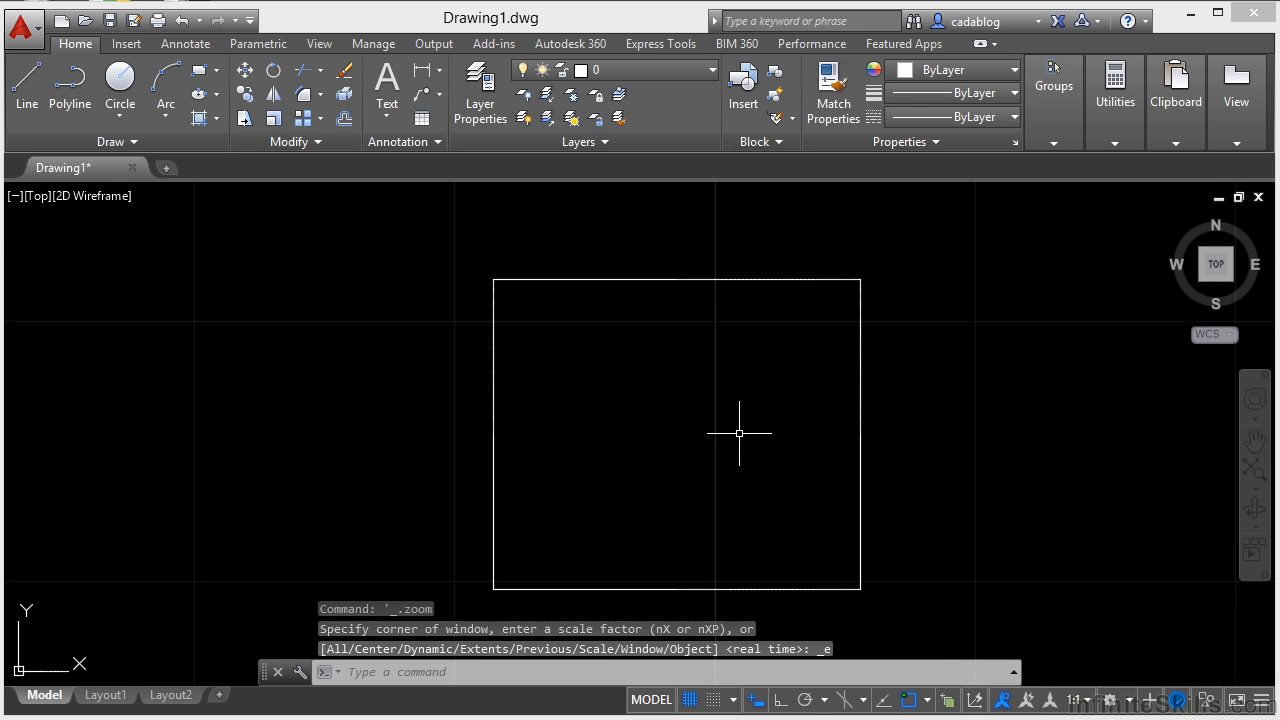
scroll(709, 406, "down", 1)
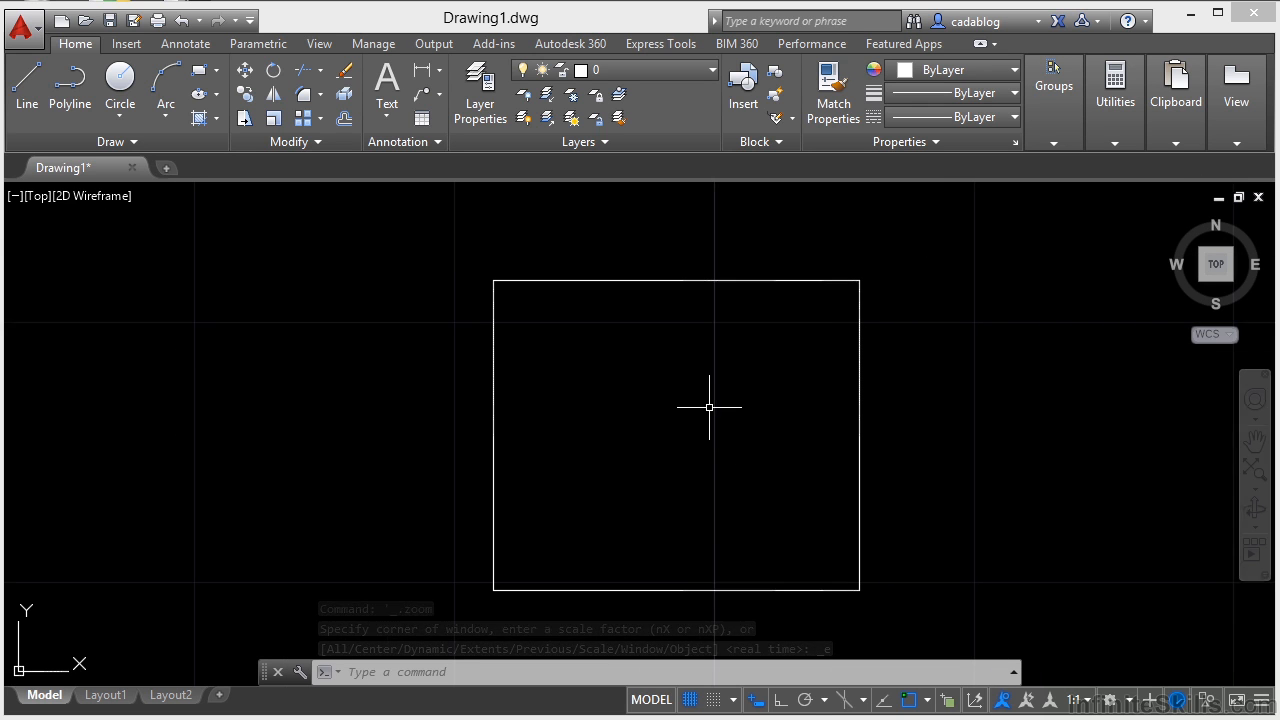
middle_click_drag(709, 406, 750, 406)
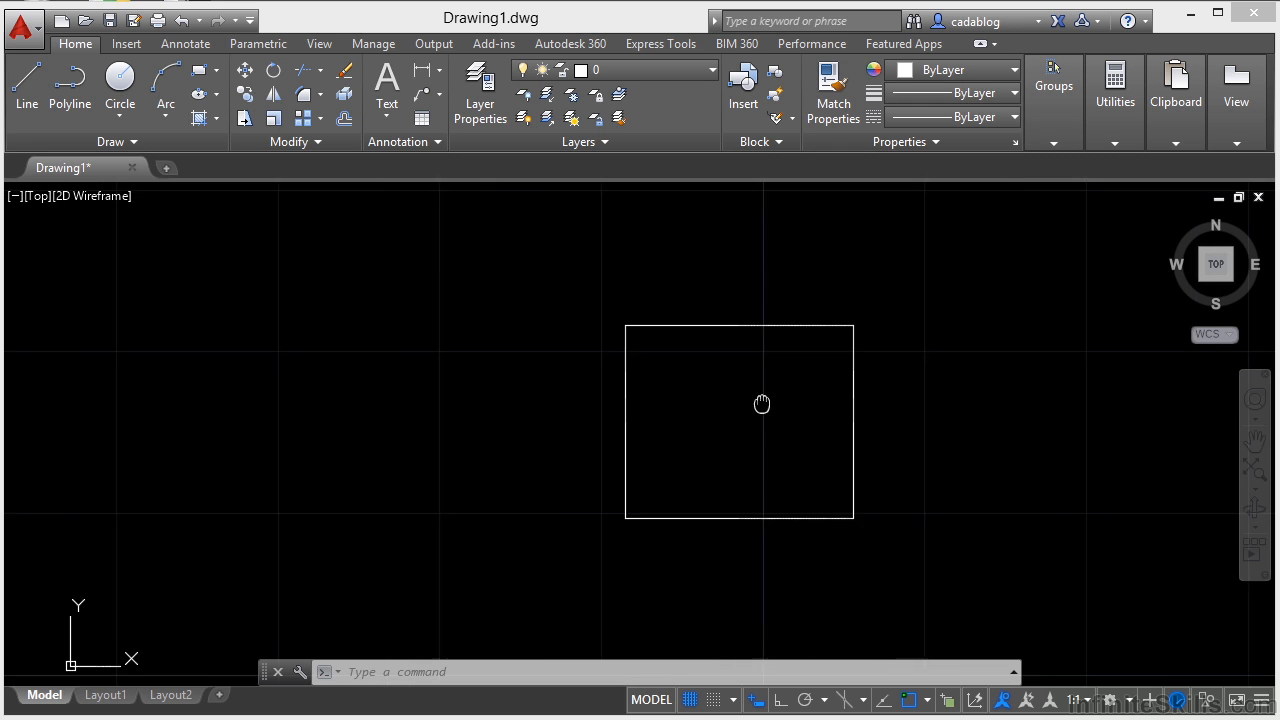
middle_click(664, 396)
middle_click(664, 396)
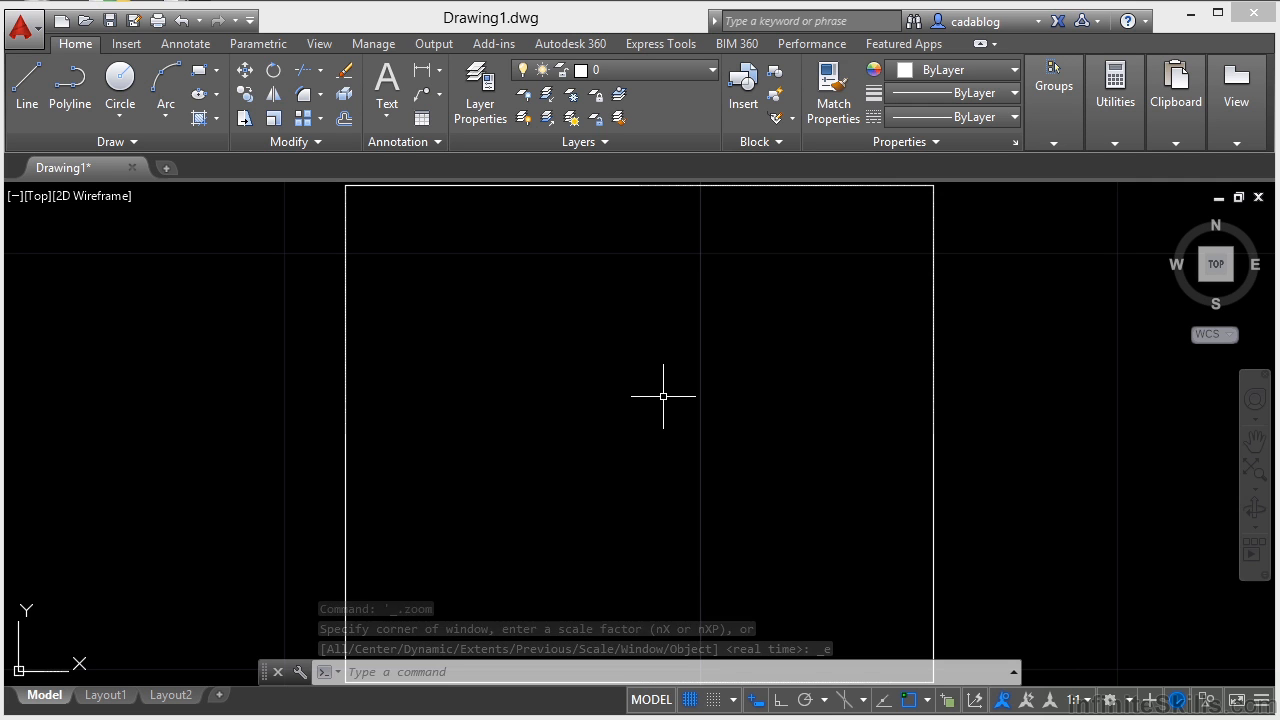
scroll(663, 396, "down", 2)
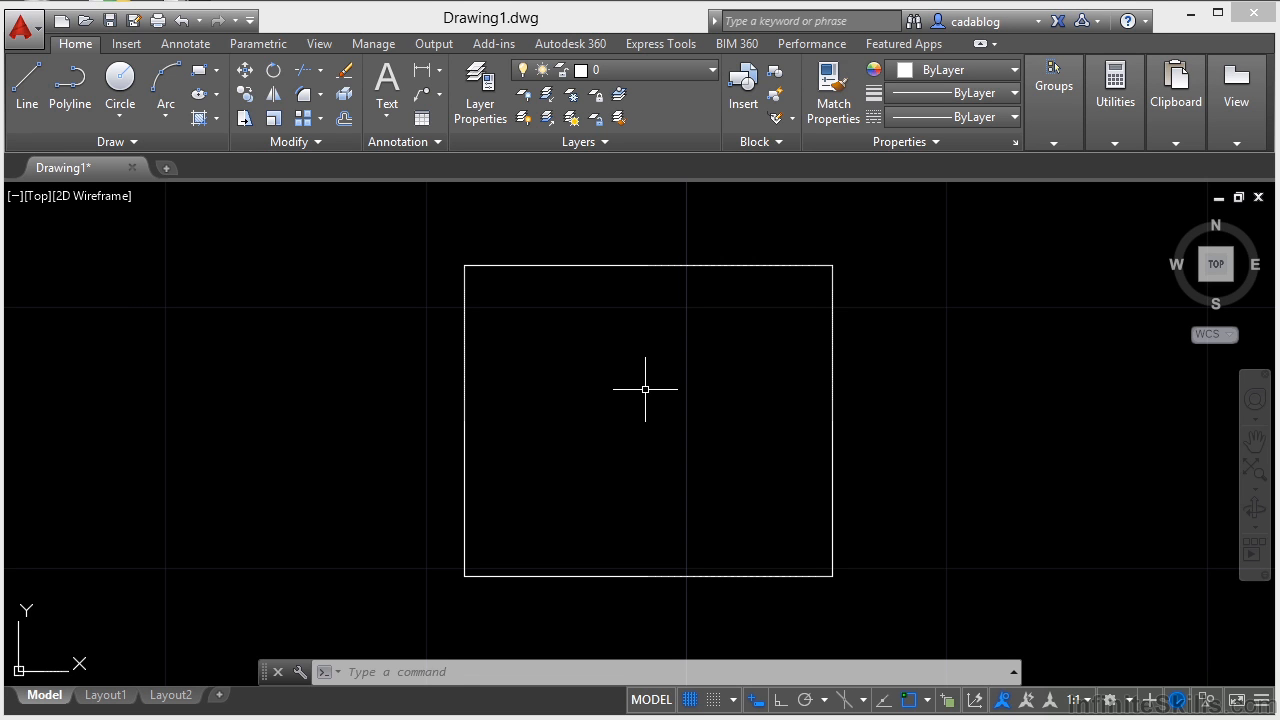
Step: Open the display options and try the crosshair size at 100 and at 1
type("OP")
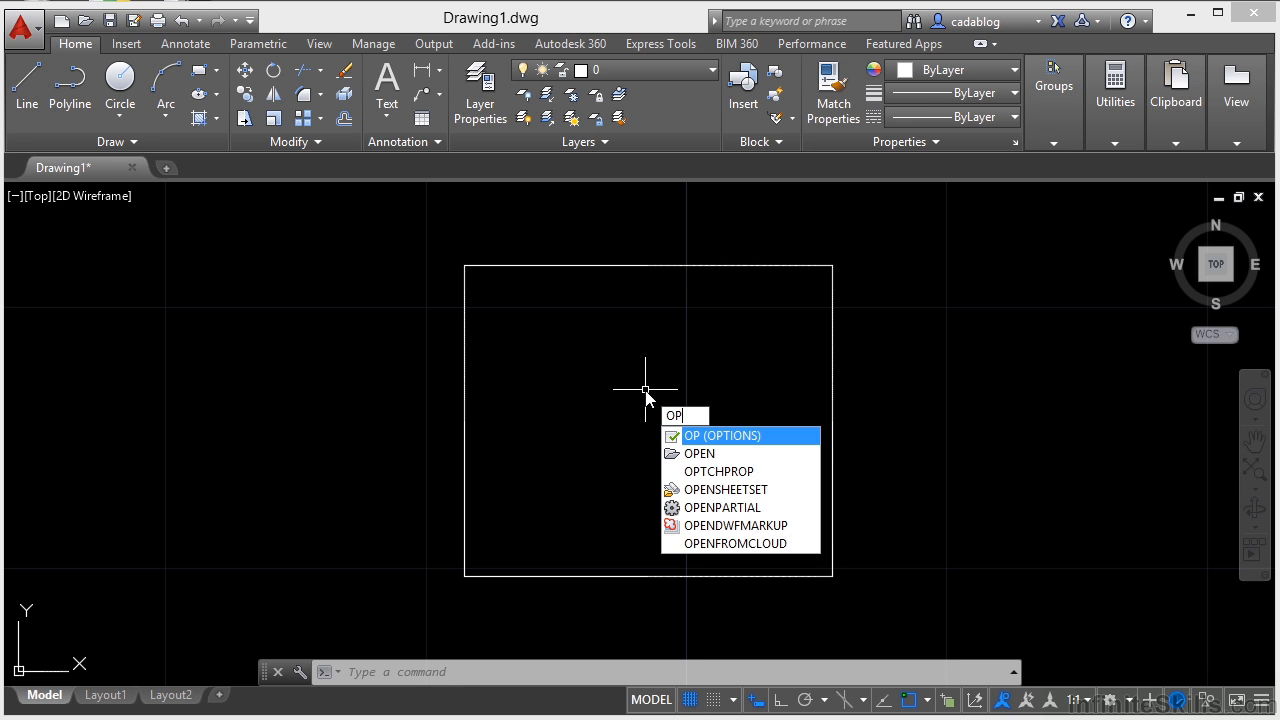
key("Return")
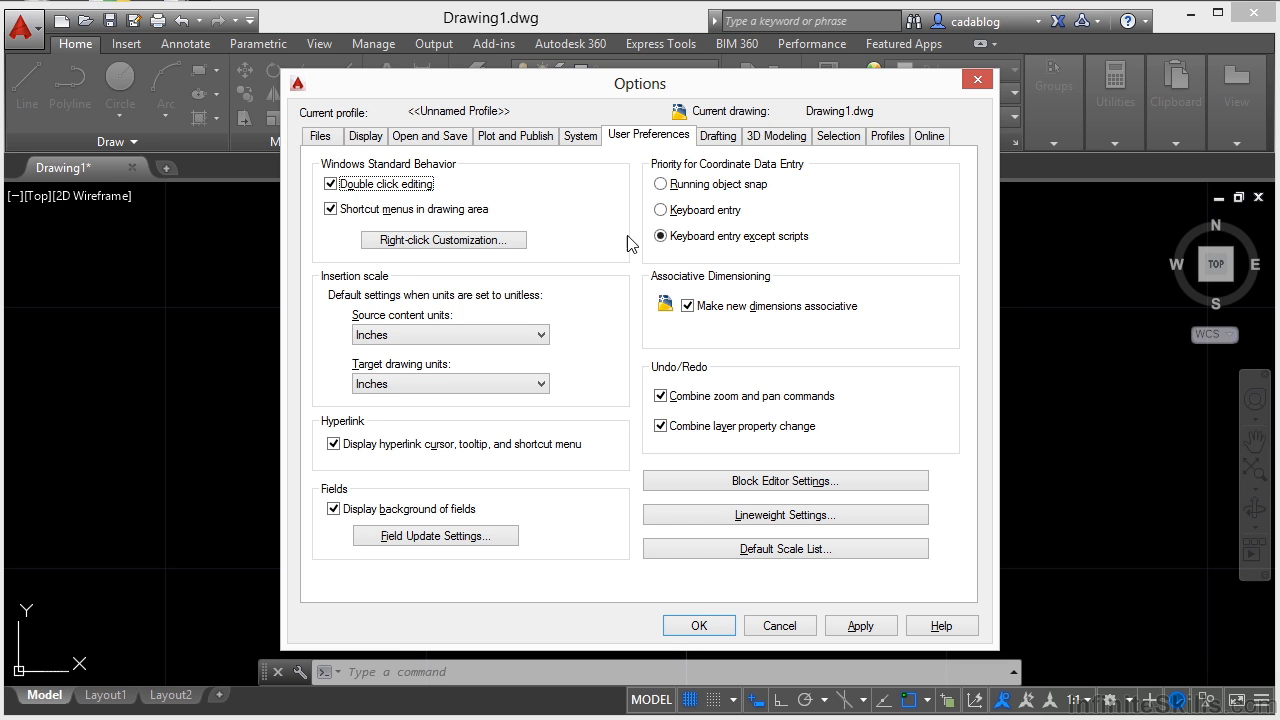
left_click(367, 138)
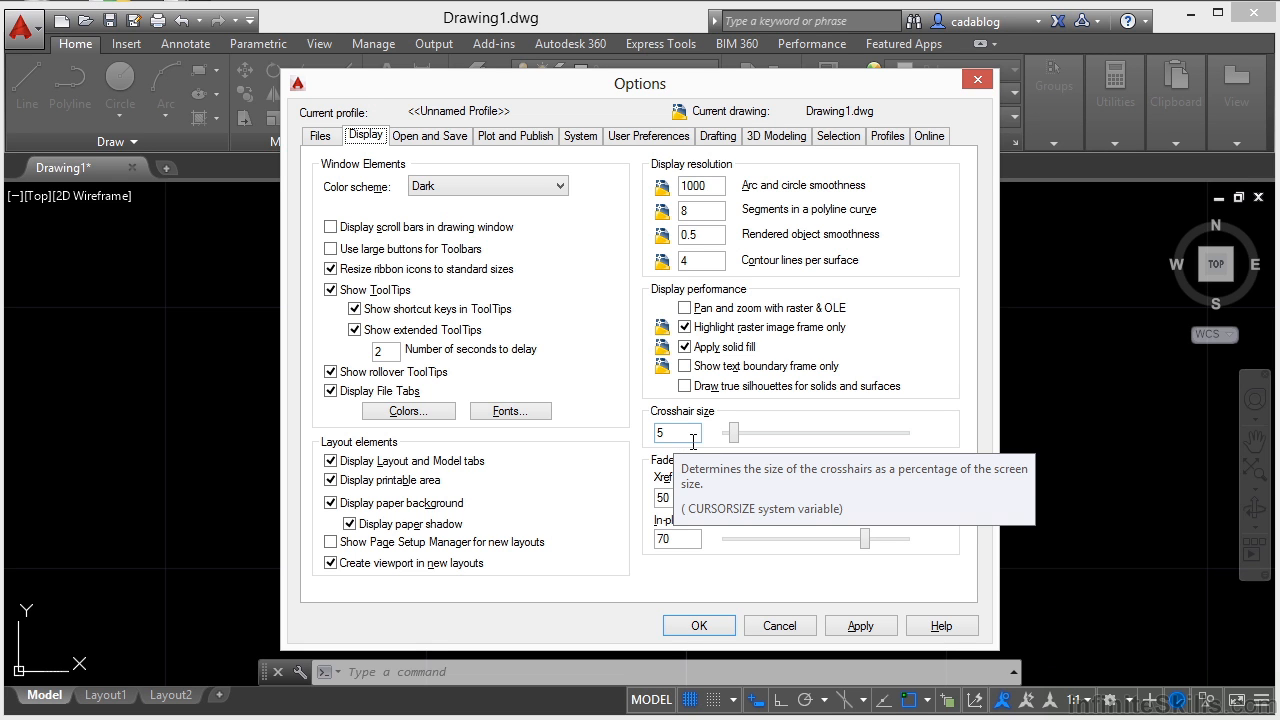
left_click_drag(735, 433, 948, 449)
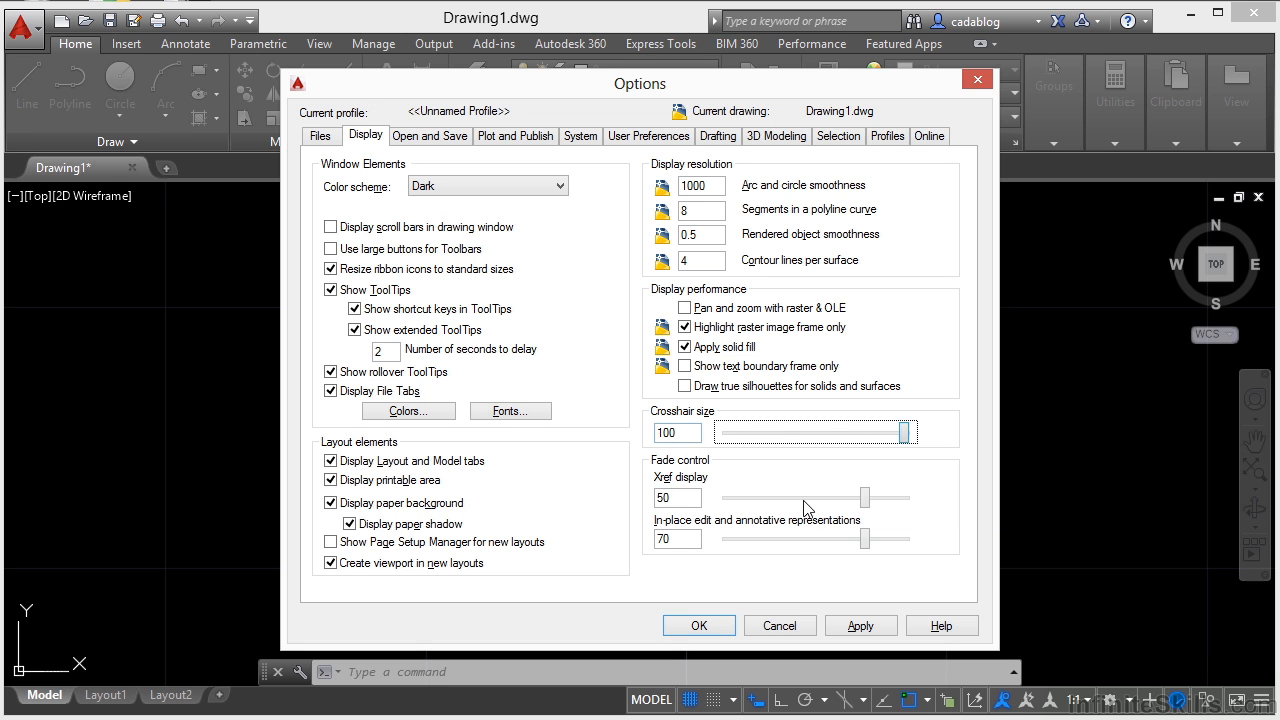
left_click_drag(909, 440, 703, 445)
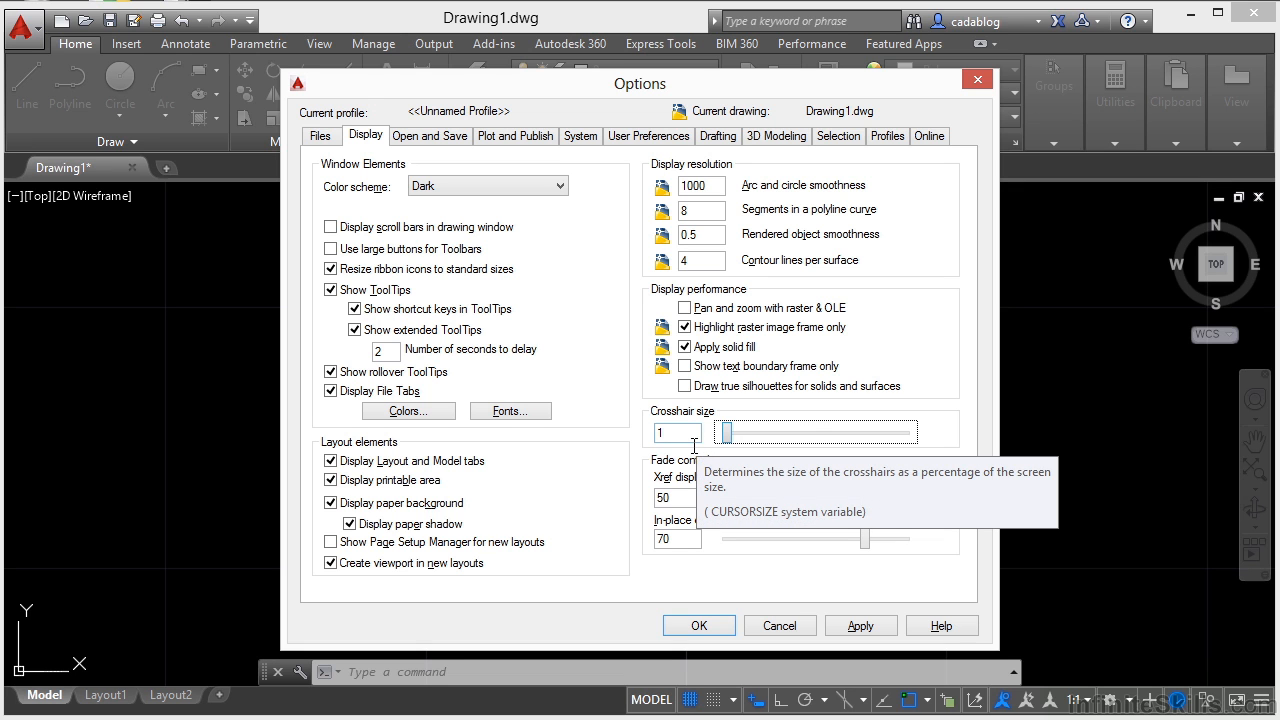
Step: Set the crosshair size to 50 and apply the options to the drawing
left_click_drag(728, 433, 817, 440)
left_click(695, 433)
key("BackSpace")
key("BackSpace")
type("50")
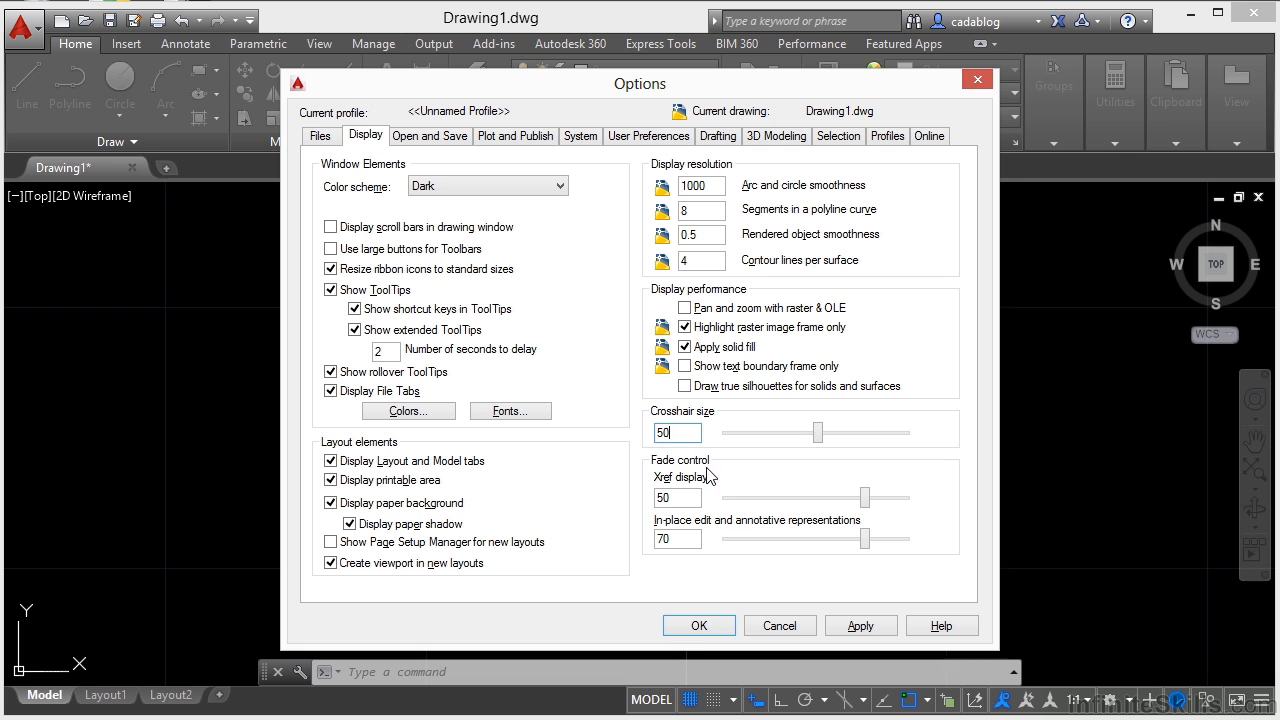
left_click(698, 623)
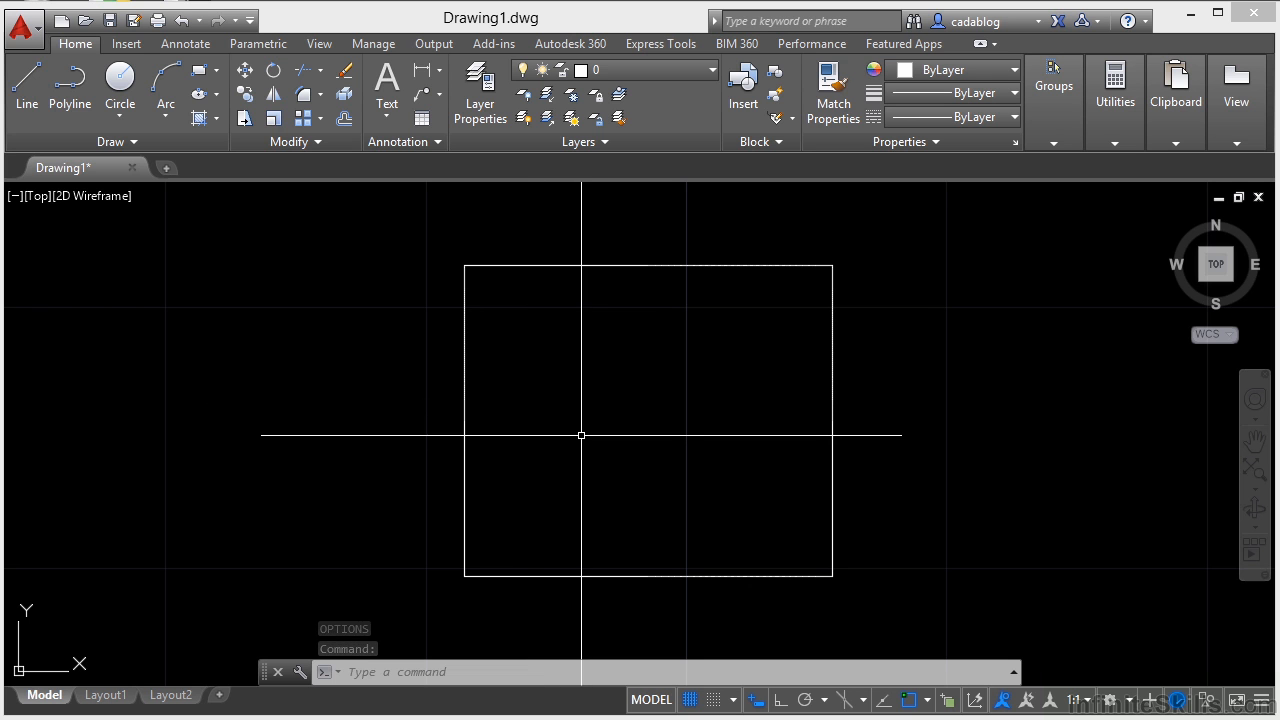
Step: Reopen the options, set the crosshair size to 100 and apply it
type("op")
key("Return")
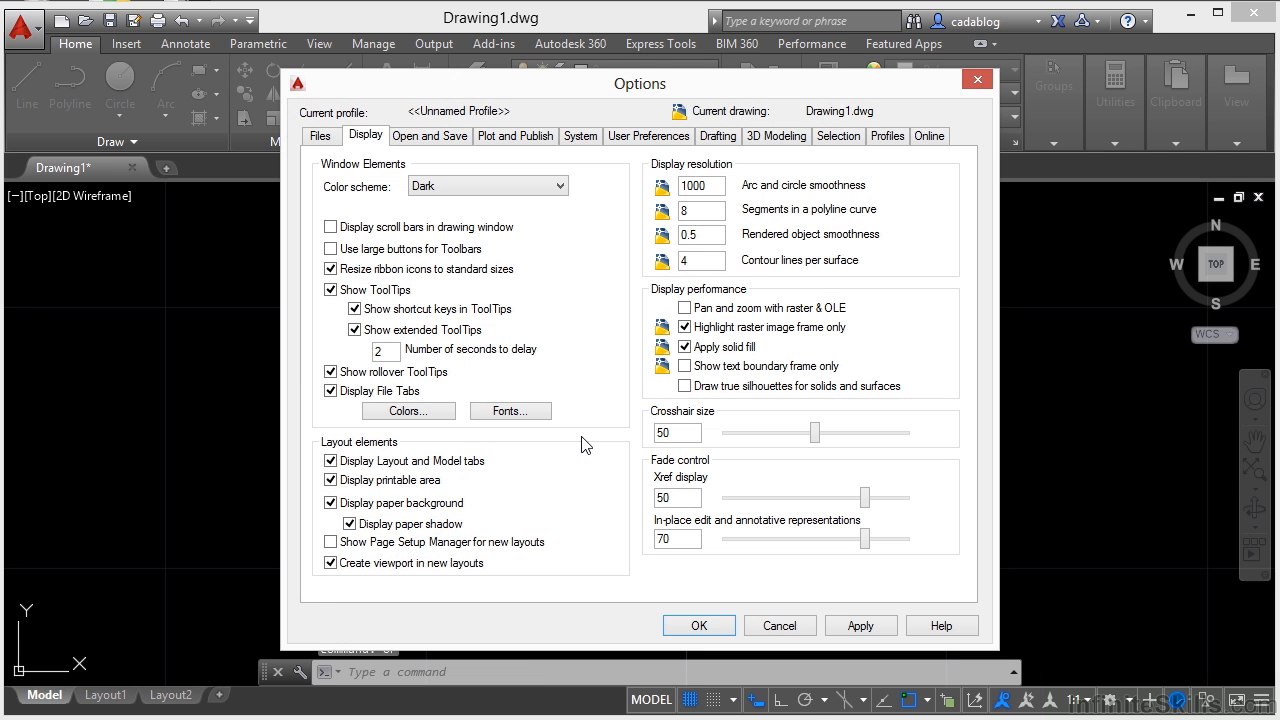
left_click(690, 441)
double_click(691, 441)
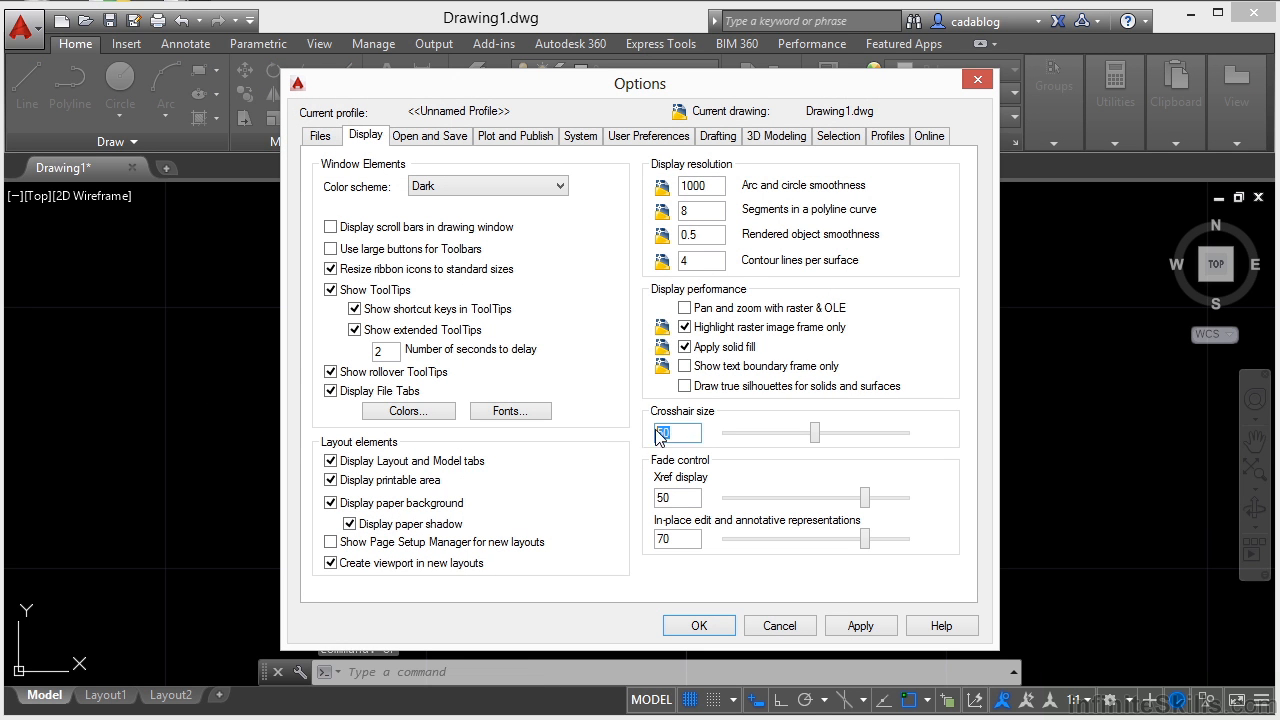
type("100")
left_click(699, 626)
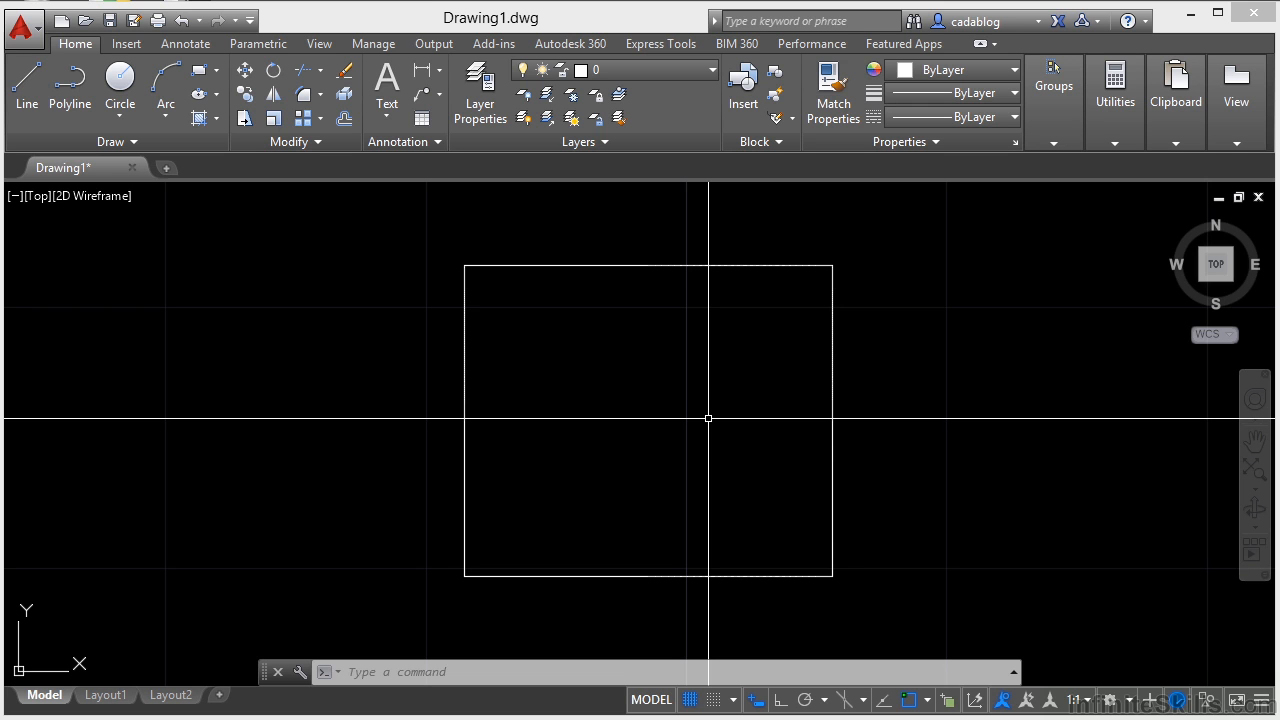
left_click(1054, 95)
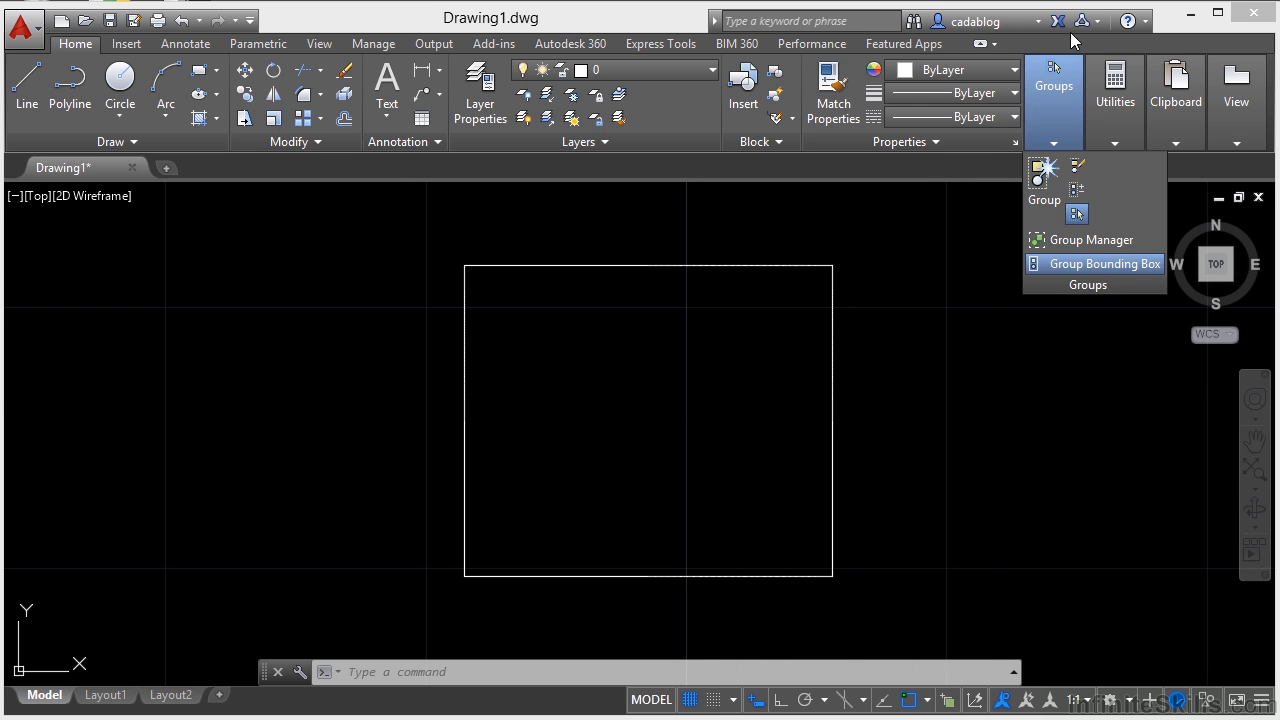
left_click(1146, 22)
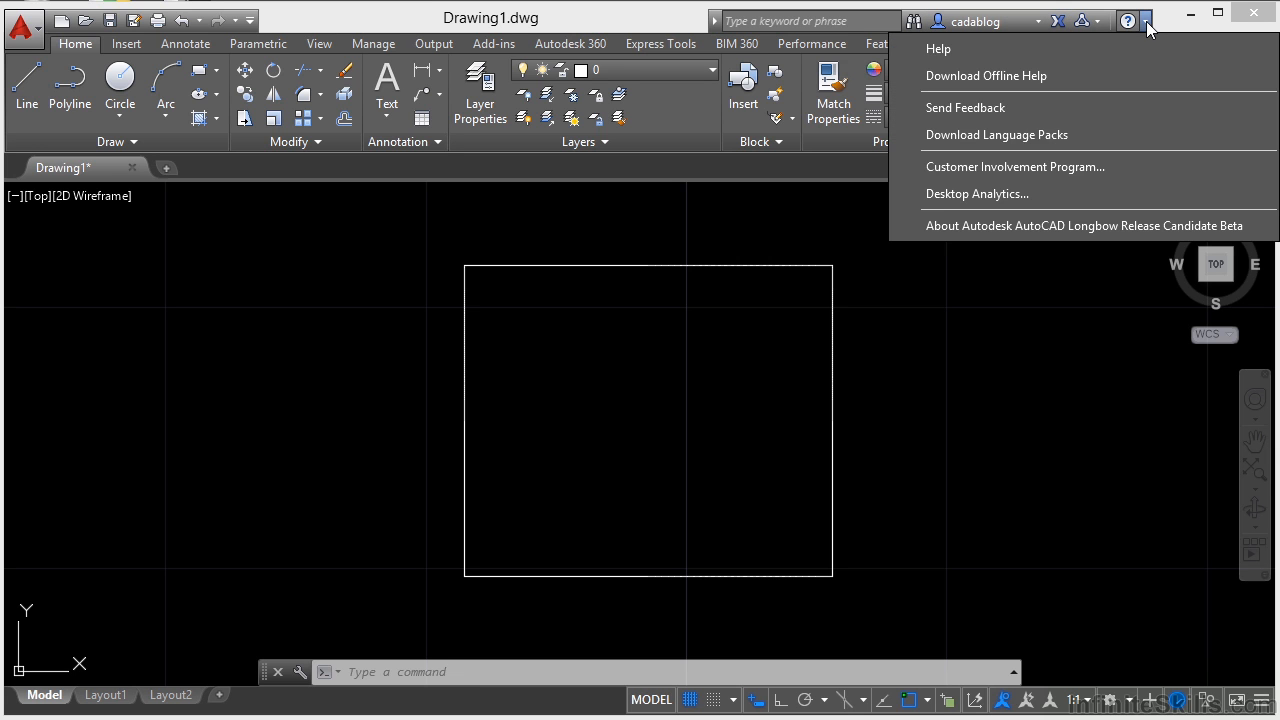
left_click(1034, 22)
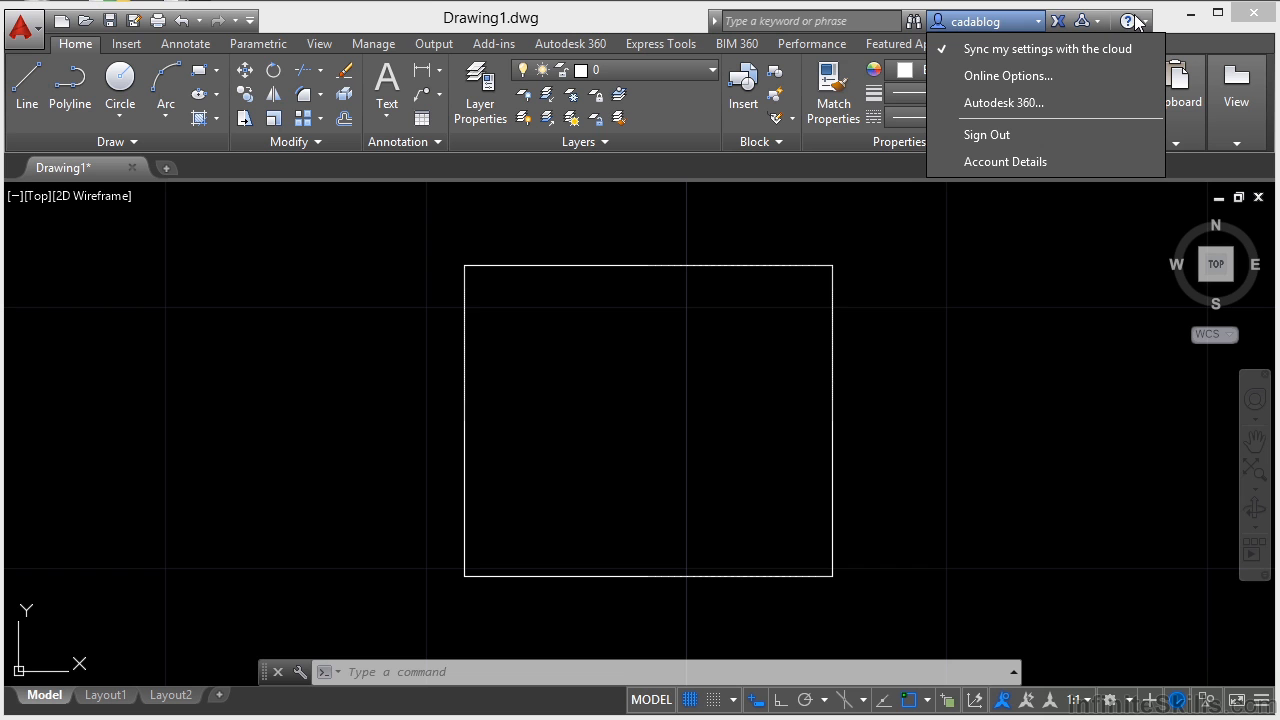
left_click(1026, 280)
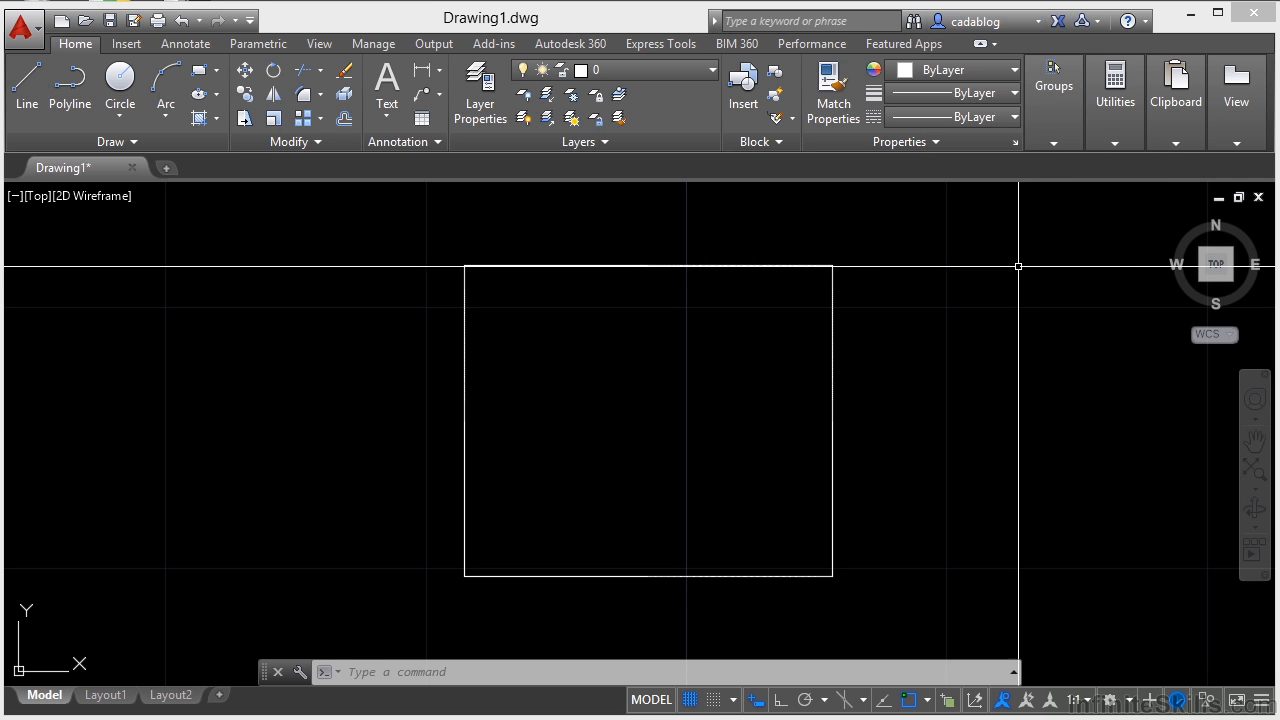